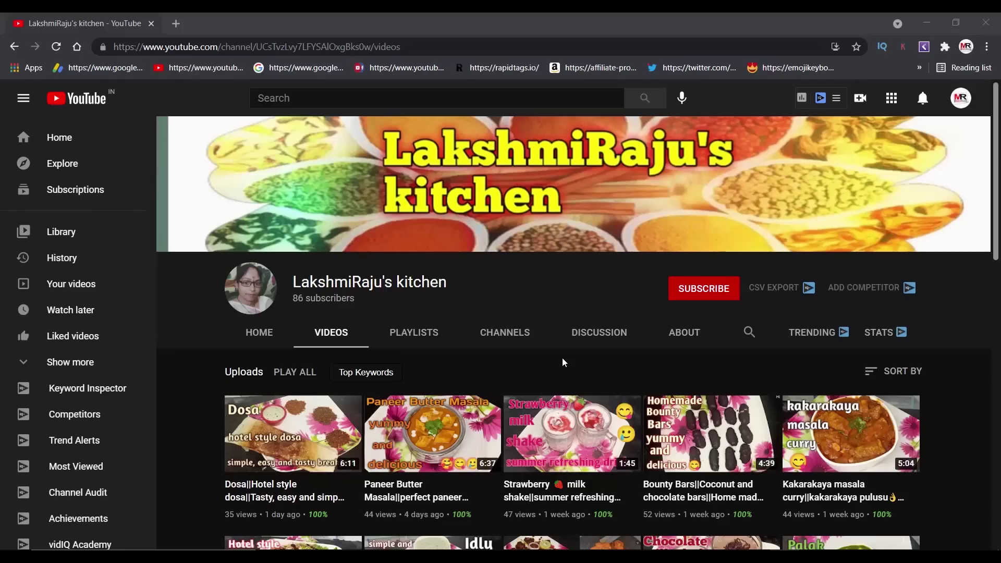
Scroll down the channel dashboard through published videos, comments and recent subscribers.
{"action": "scroll", "coordinate": [563, 363], "scroll_direction": "down", "scroll_amount": 5}
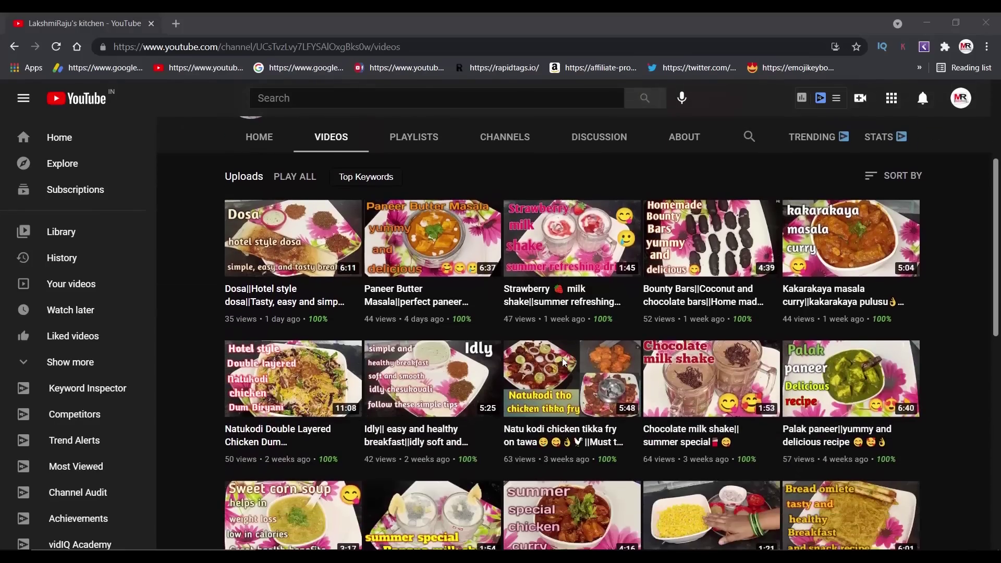
{"action": "scroll", "coordinate": [563, 362], "scroll_direction": "down", "scroll_amount": 3}
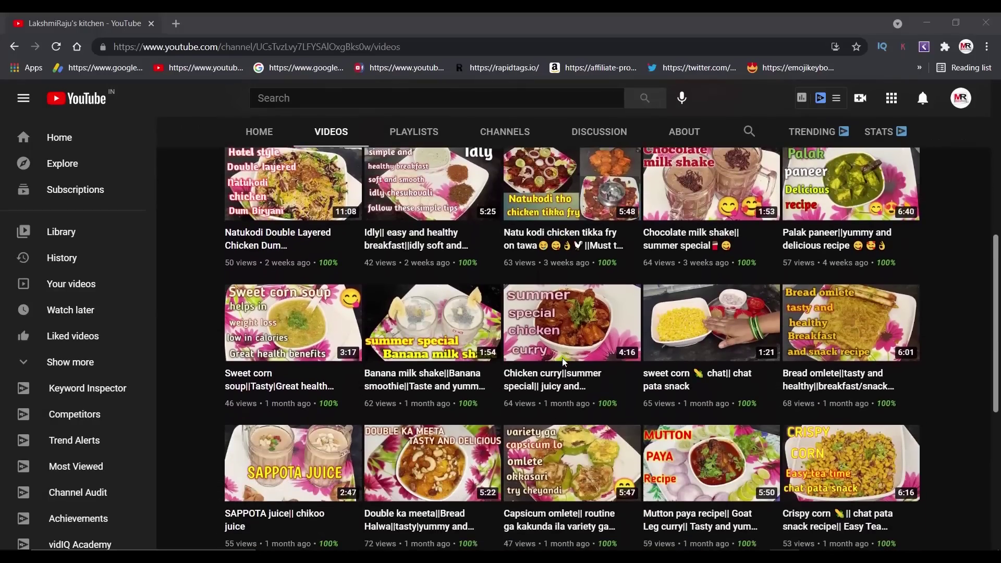
{"action": "scroll", "coordinate": [564, 363], "scroll_direction": "down", "scroll_amount": 3}
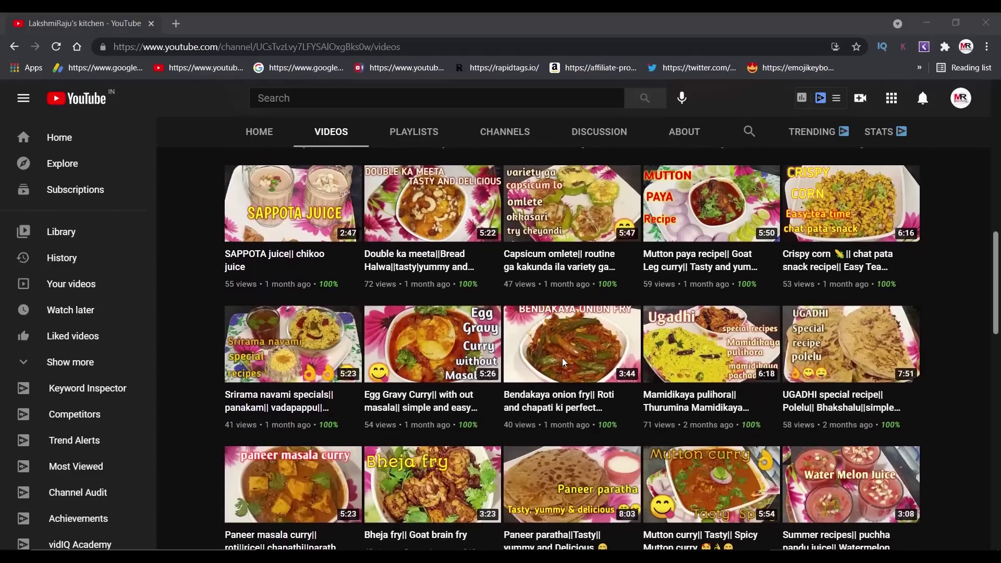
{"action": "scroll", "coordinate": [563, 362], "scroll_direction": "down", "scroll_amount": 2}
{"action": "scroll", "coordinate": [564, 362], "scroll_direction": "down", "scroll_amount": 5}
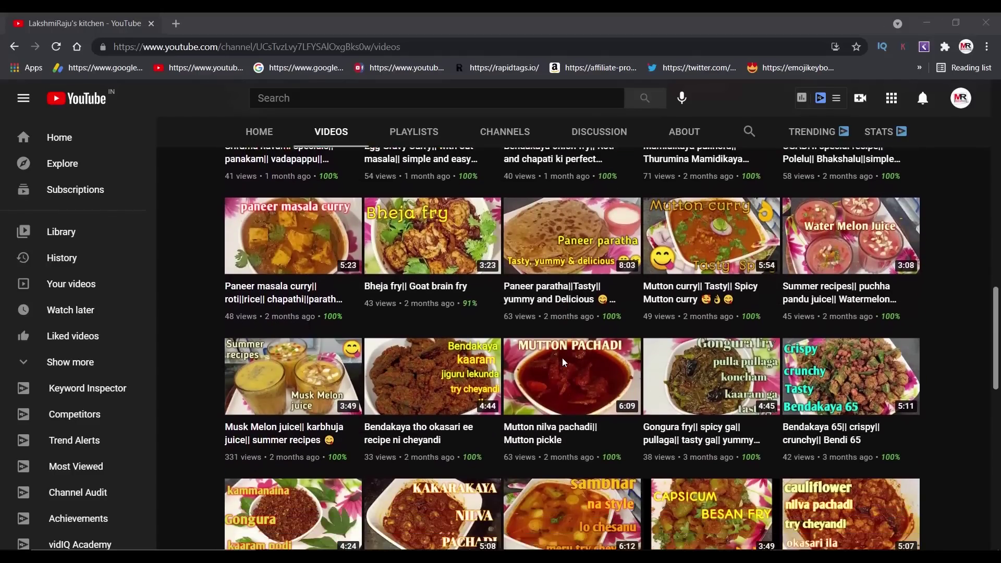
{"action": "scroll", "coordinate": [564, 363], "scroll_direction": "down", "scroll_amount": 7}
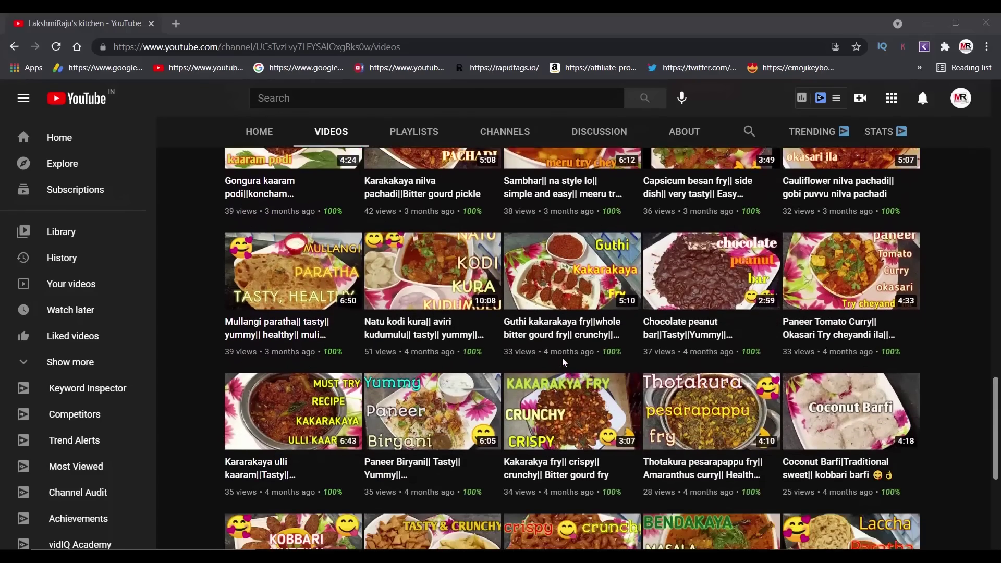
{"action": "scroll", "coordinate": [563, 362], "scroll_direction": "down", "scroll_amount": 5}
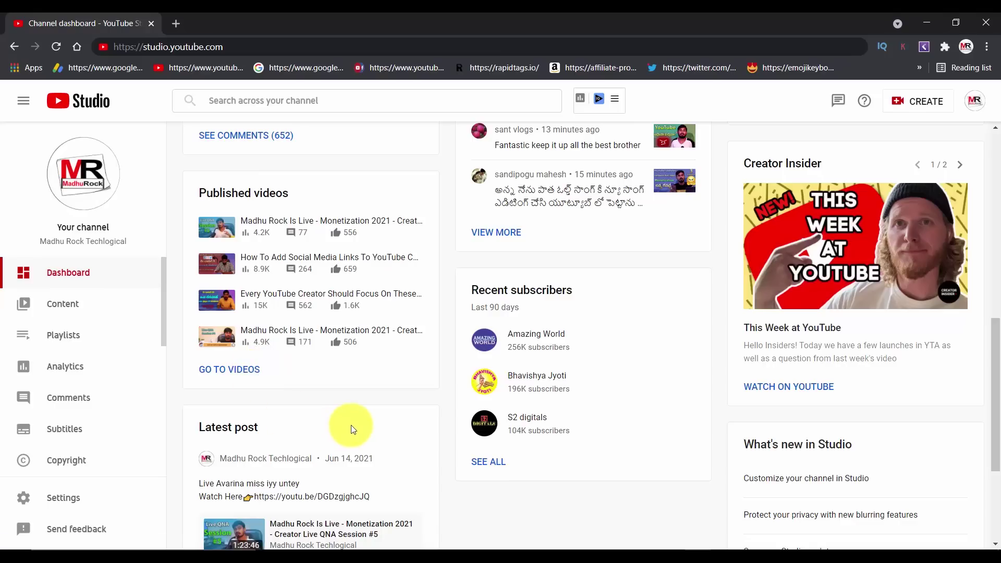
Load studio.youtube.com in the phone browser and continue to Studio on the web.
{"action": "type", "text": "studio.youtube.com"}
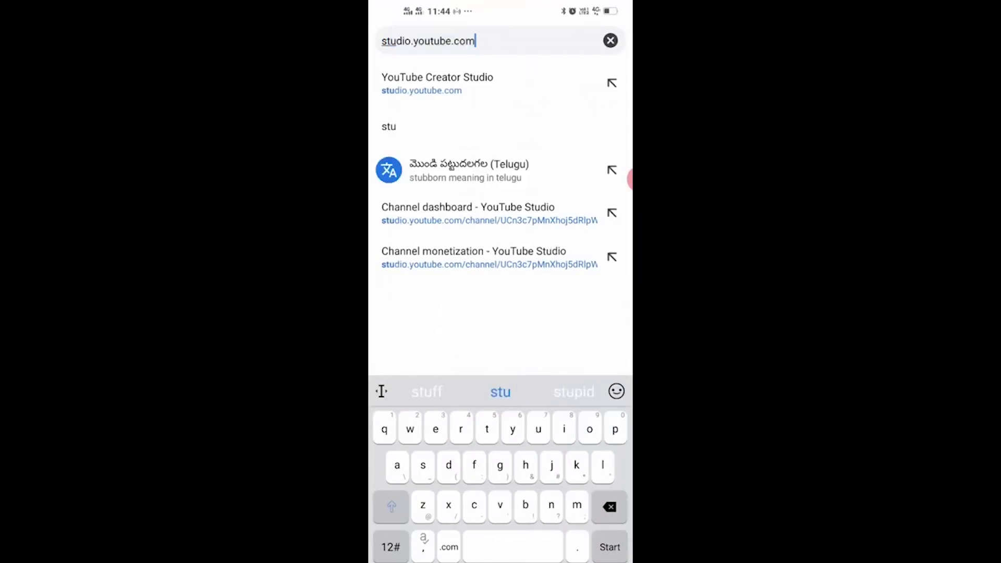
{"action": "left_click", "coordinate": [475, 41]}
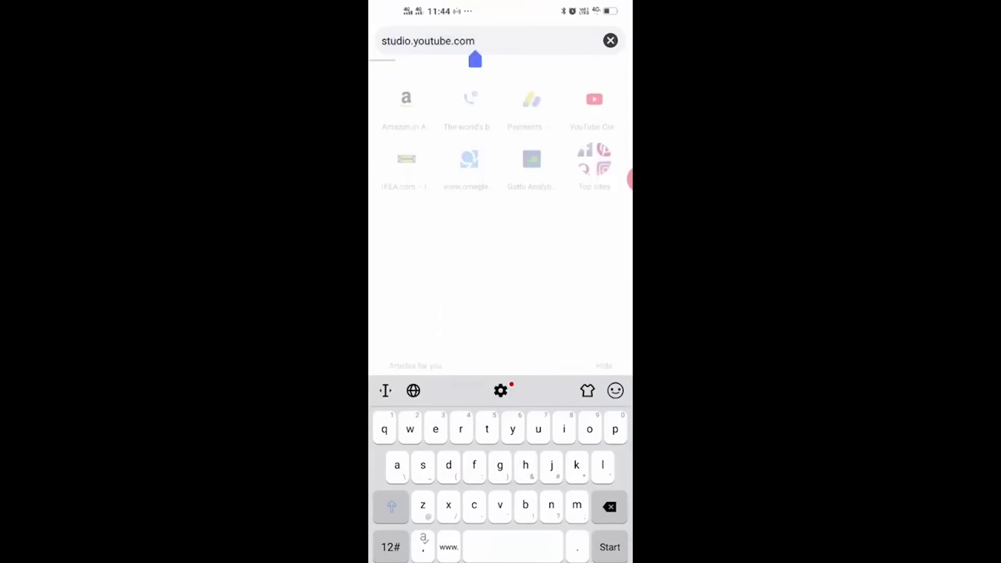
{"action": "key", "text": "Return"}
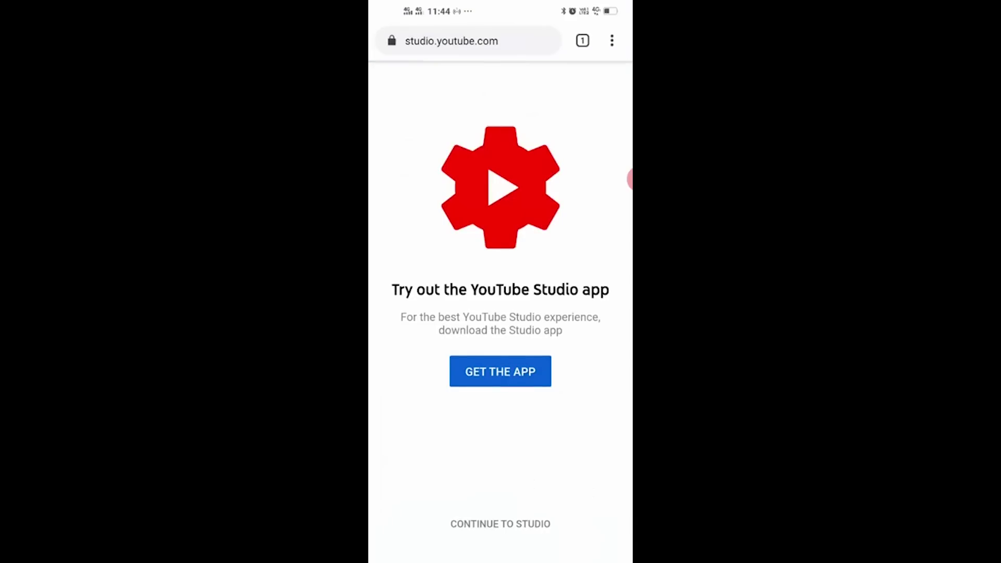
{"action": "left_click", "coordinate": [501, 523]}
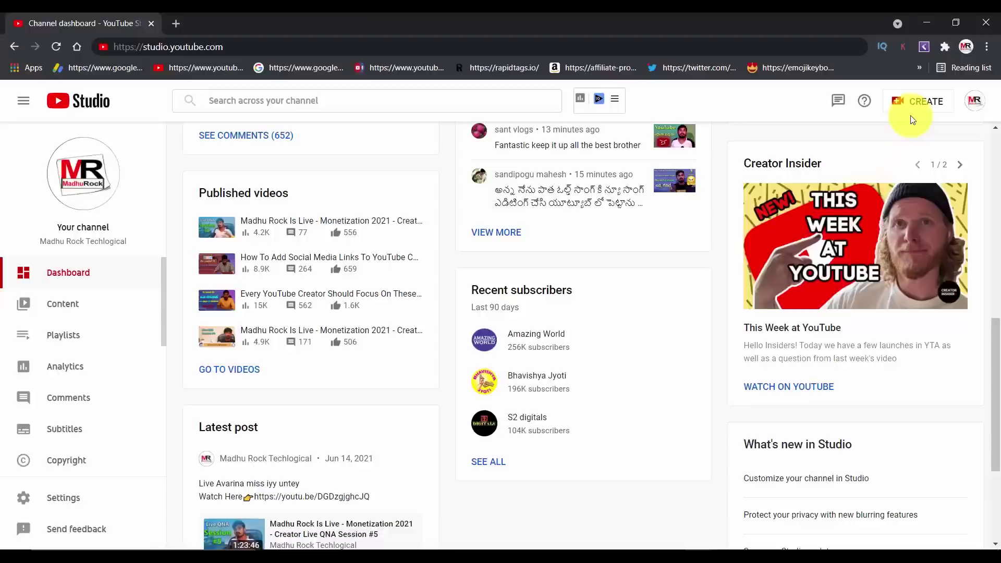
Start a new upload via CREATE > Upload videos and browse for a file.
{"action": "left_click", "coordinate": [923, 105]}
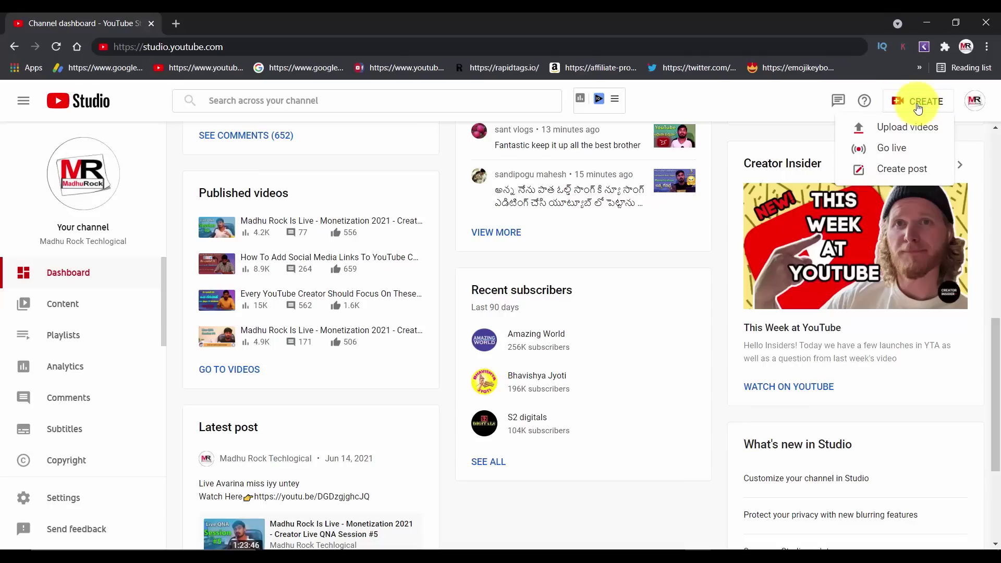
{"action": "left_click", "coordinate": [901, 130]}
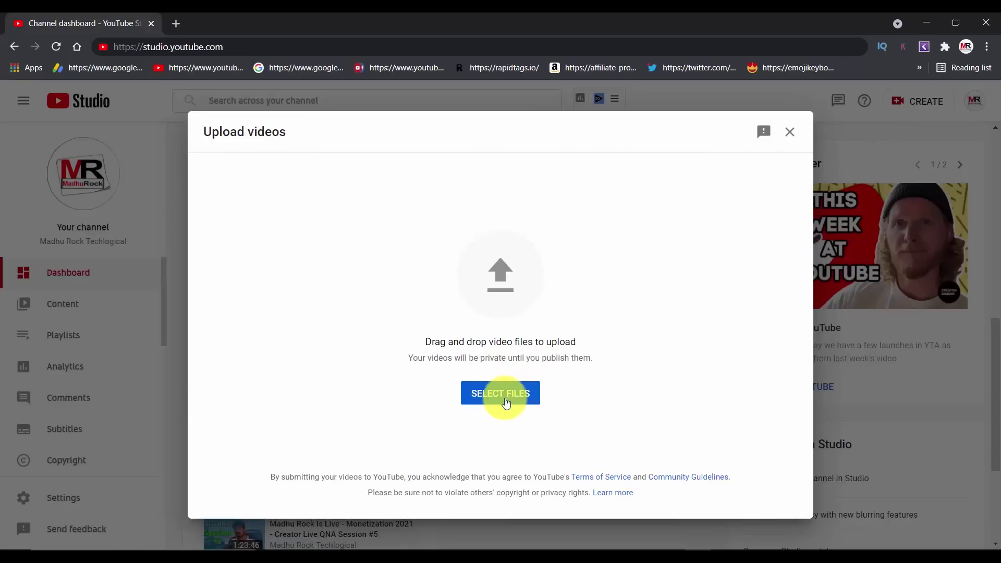
{"action": "left_click", "coordinate": [504, 398]}
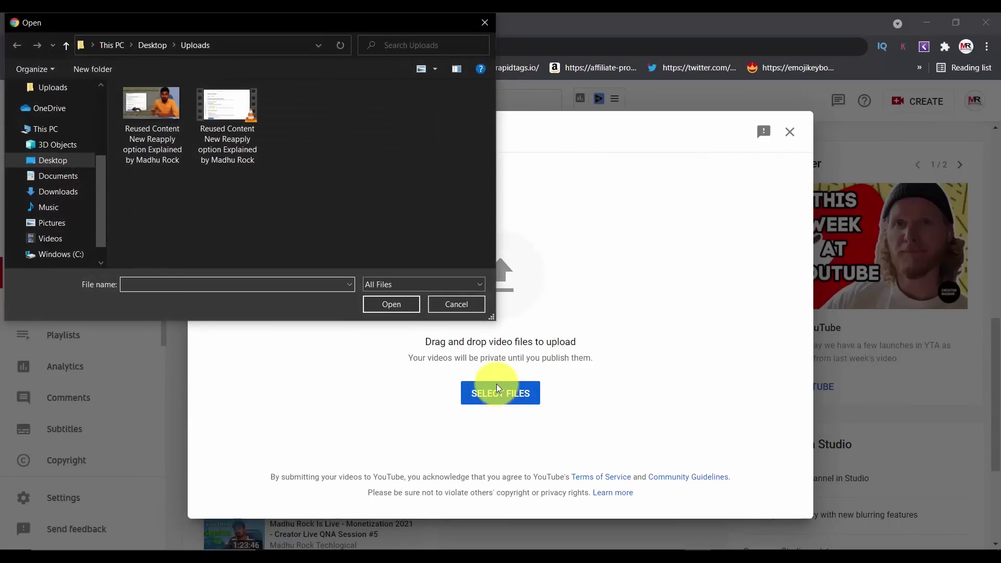
Pick the second video in Desktop > Uploads and start its upload.
{"action": "left_click", "coordinate": [52, 158]}
{"action": "scroll", "coordinate": [227, 128], "scroll_direction": "down", "scroll_amount": 2}
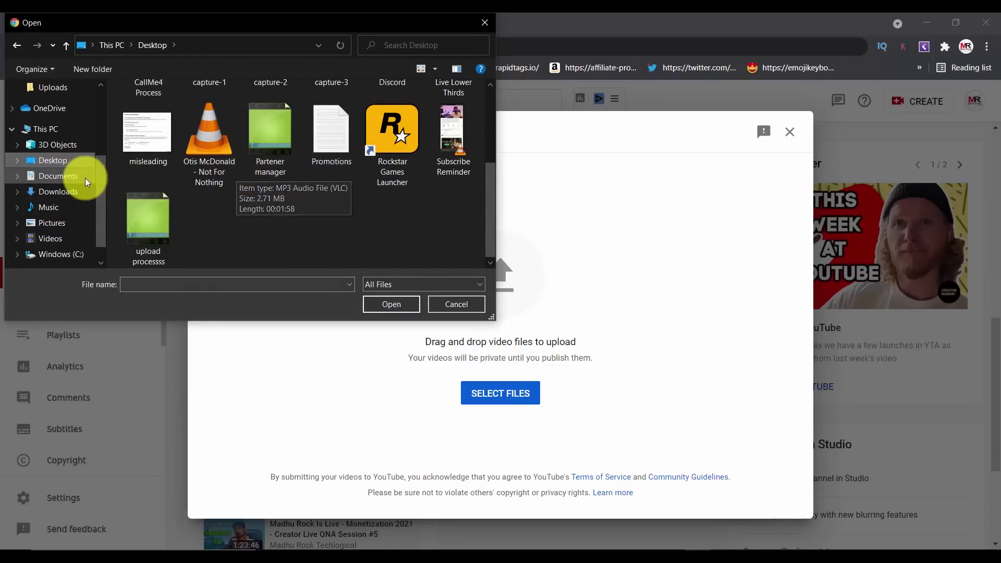
{"action": "scroll", "coordinate": [73, 198], "scroll_direction": "down", "scroll_amount": 1}
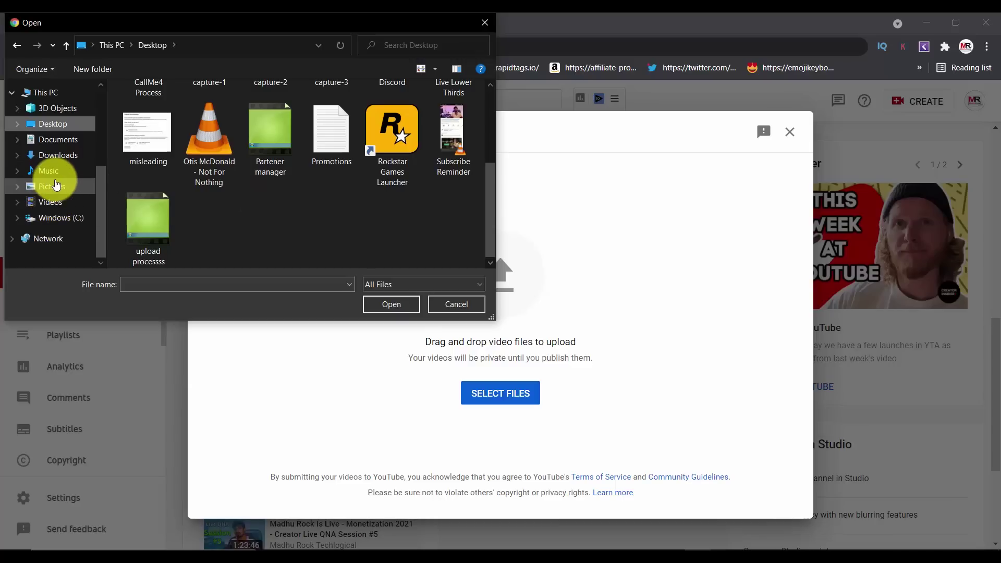
{"action": "scroll", "coordinate": [55, 203], "scroll_direction": "up", "scroll_amount": 1}
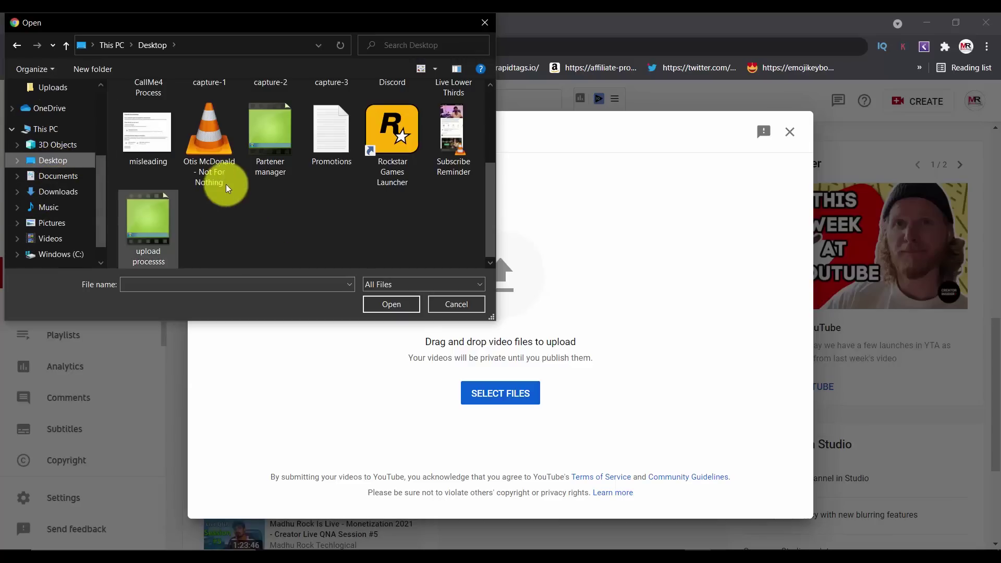
{"action": "scroll", "coordinate": [99, 193], "scroll_direction": "up", "scroll_amount": 1}
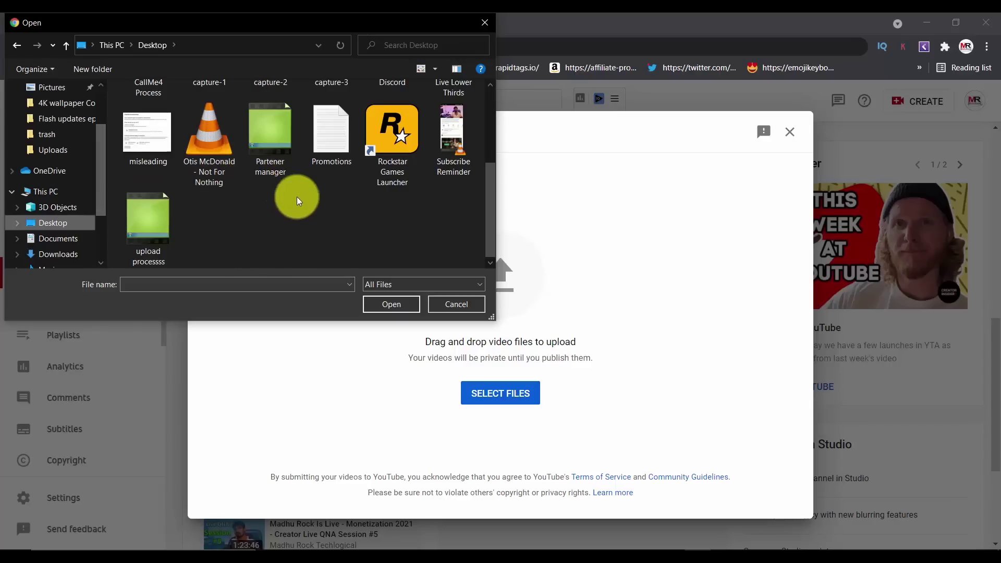
{"action": "scroll", "coordinate": [297, 196], "scroll_direction": "up", "scroll_amount": 2}
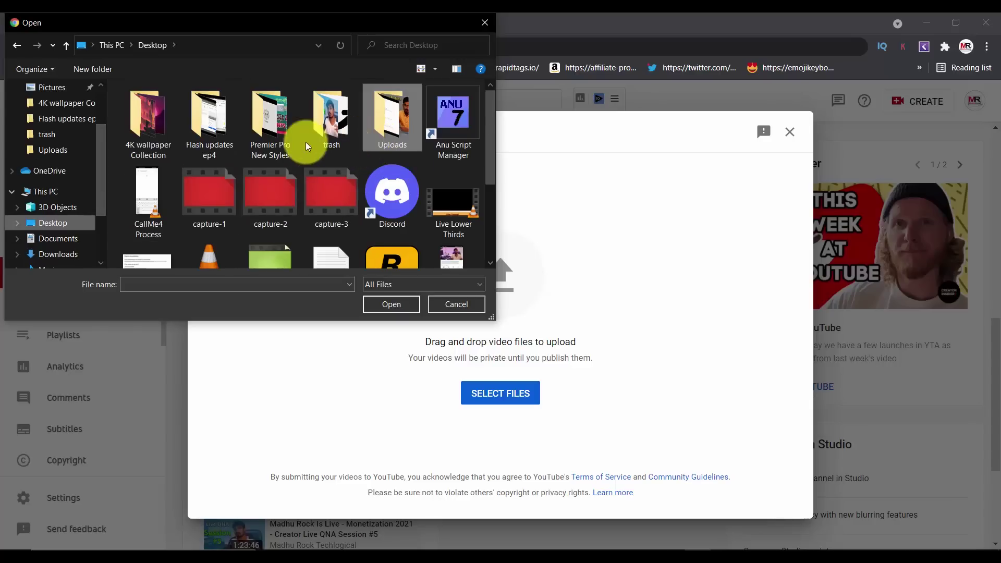
{"action": "double_click", "coordinate": [393, 124]}
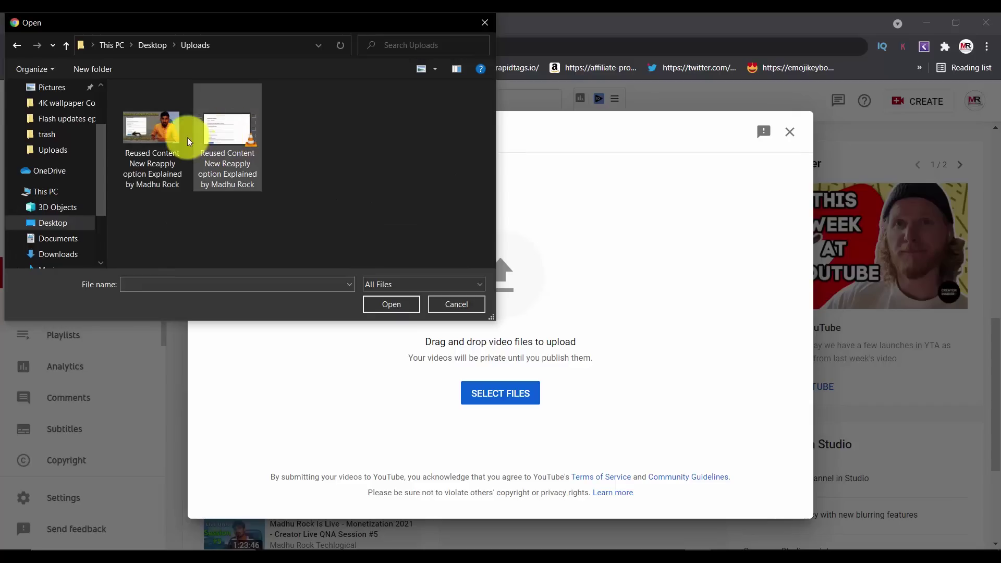
{"action": "left_click", "coordinate": [236, 143]}
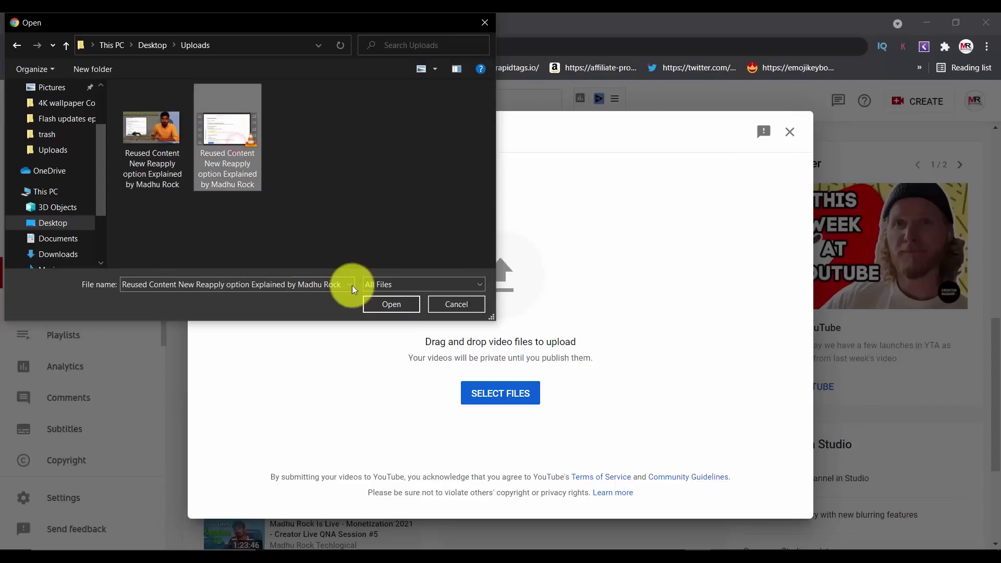
{"action": "left_click", "coordinate": [391, 304]}
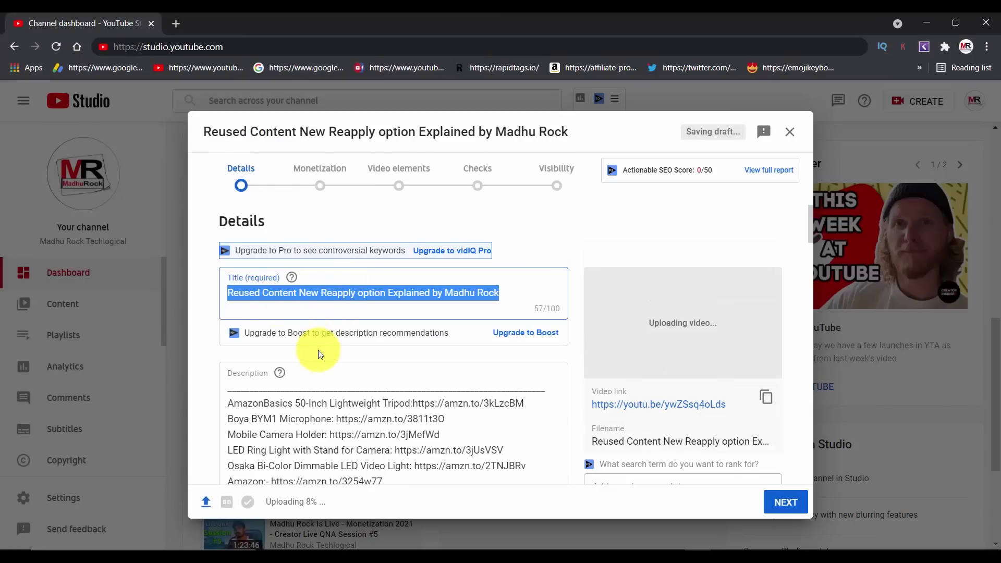
Review the new title and description, then place the cursor at the description's start.
{"action": "scroll", "coordinate": [319, 354], "scroll_direction": "down", "scroll_amount": 5}
{"action": "scroll", "coordinate": [320, 358], "scroll_direction": "down", "scroll_amount": 3}
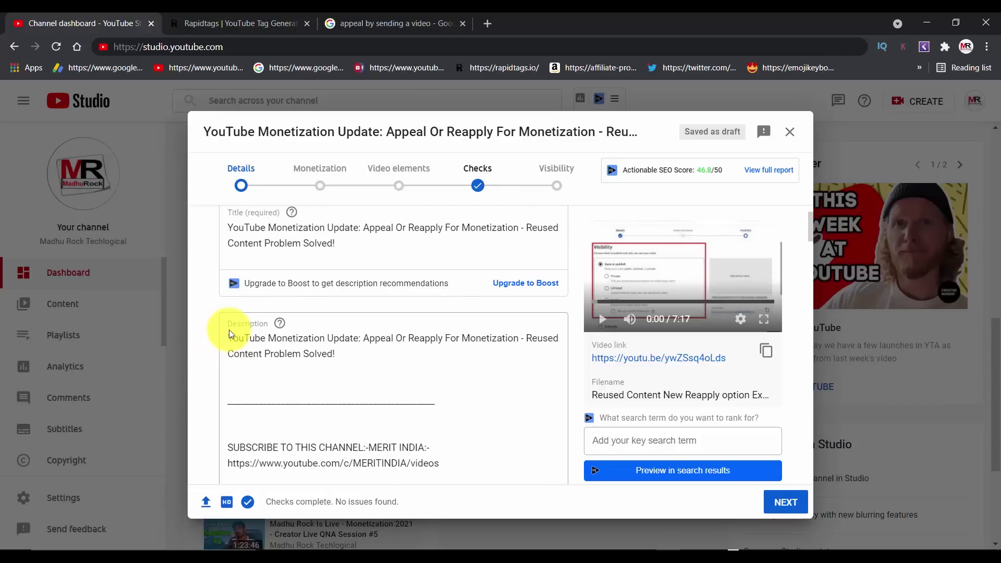
{"action": "scroll", "coordinate": [394, 256], "scroll_direction": "down", "scroll_amount": 5}
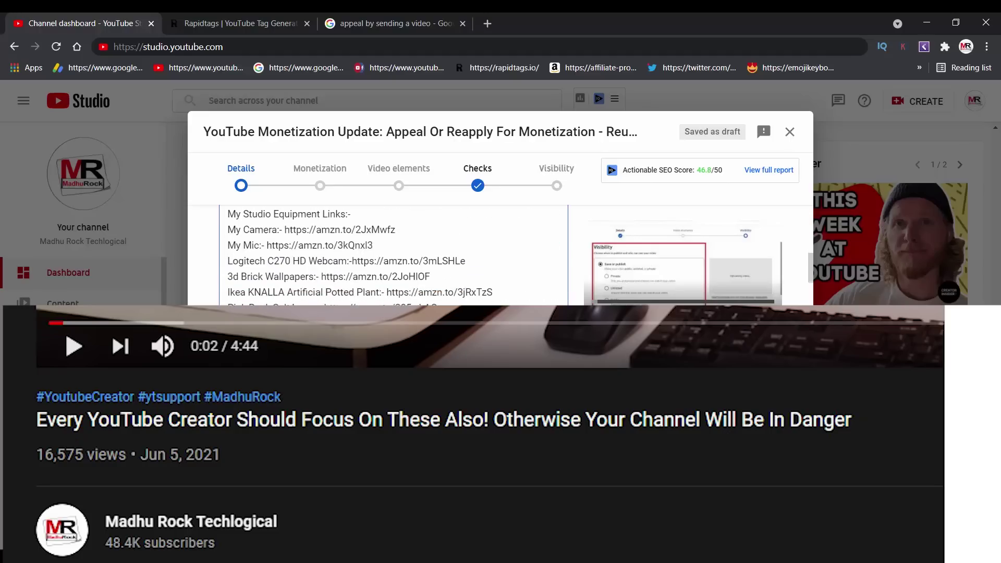
{"action": "scroll", "coordinate": [394, 256], "scroll_direction": "down", "scroll_amount": 5}
{"action": "scroll", "coordinate": [394, 255], "scroll_direction": "up", "scroll_amount": 2}
{"action": "scroll", "coordinate": [393, 256], "scroll_direction": "up", "scroll_amount": 5}
{"action": "scroll", "coordinate": [394, 256], "scroll_direction": "up", "scroll_amount": 5}
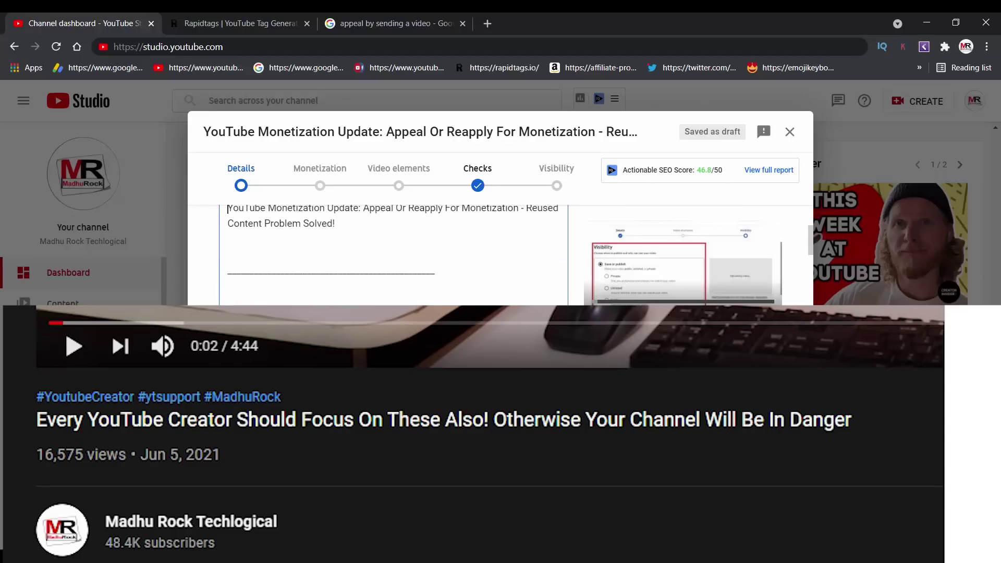
{"action": "left_click", "coordinate": [232, 337]}
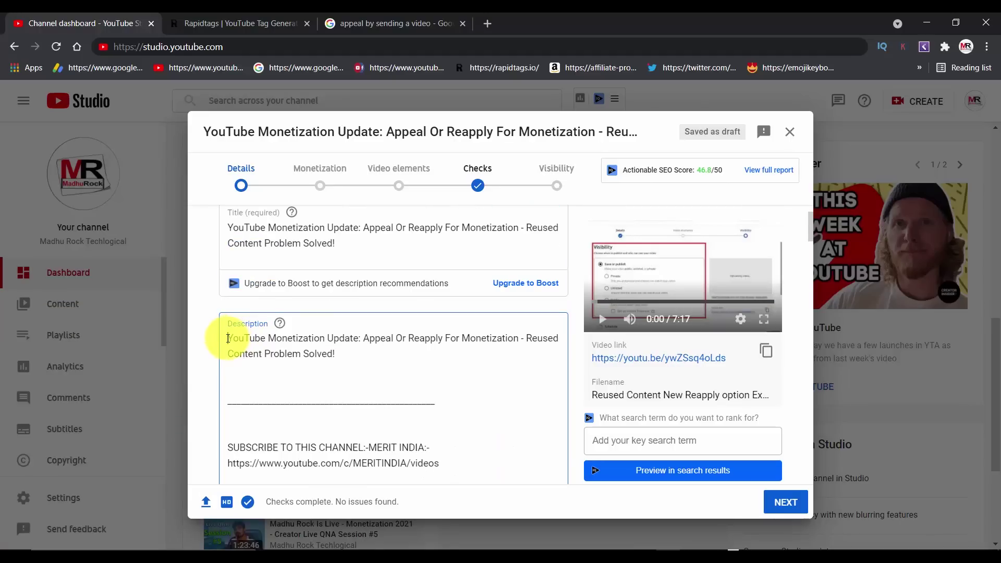
Type '#ReusedContent #Monetization2021' and the channel-name hashtag as the description's first line.
{"action": "type", "text": "#"}
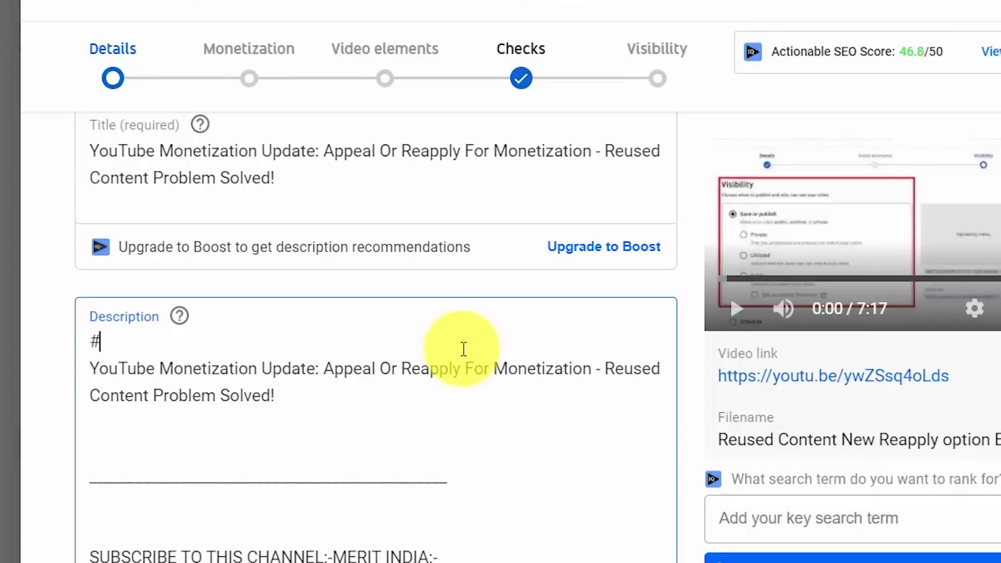
{"action": "type", "text": "Reused "}
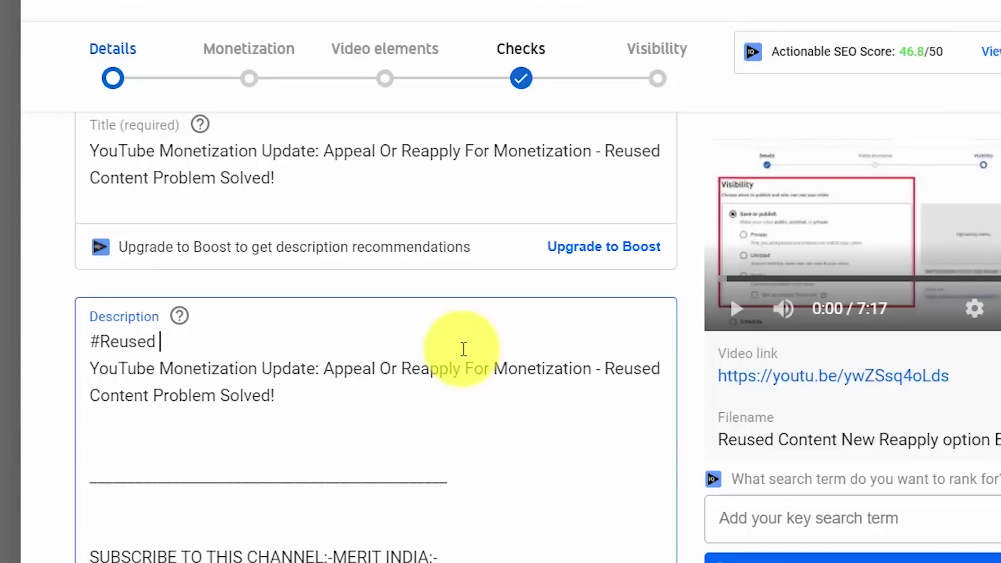
{"action": "type", "text": "Content"}
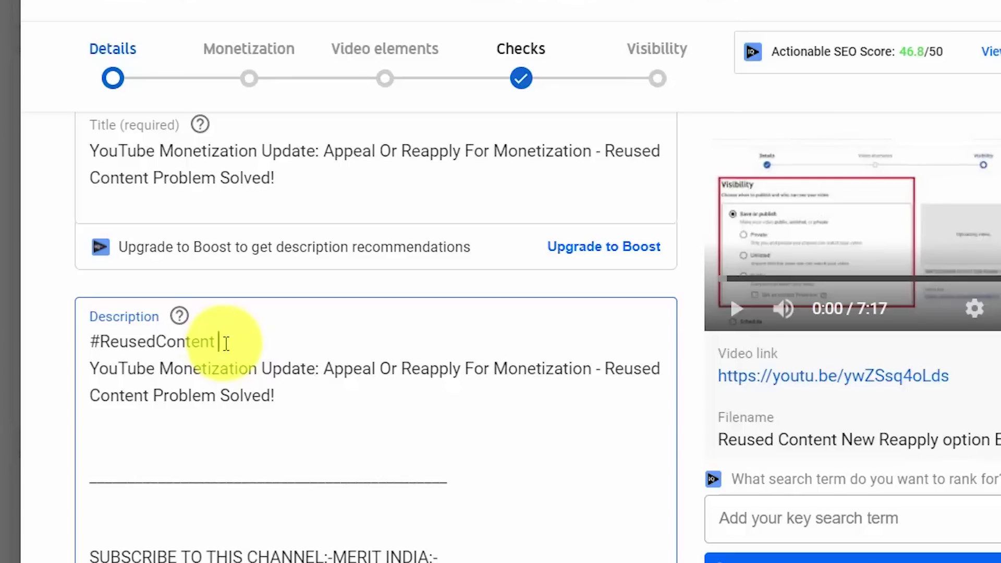
{"action": "type", "text": " #Monetization"}
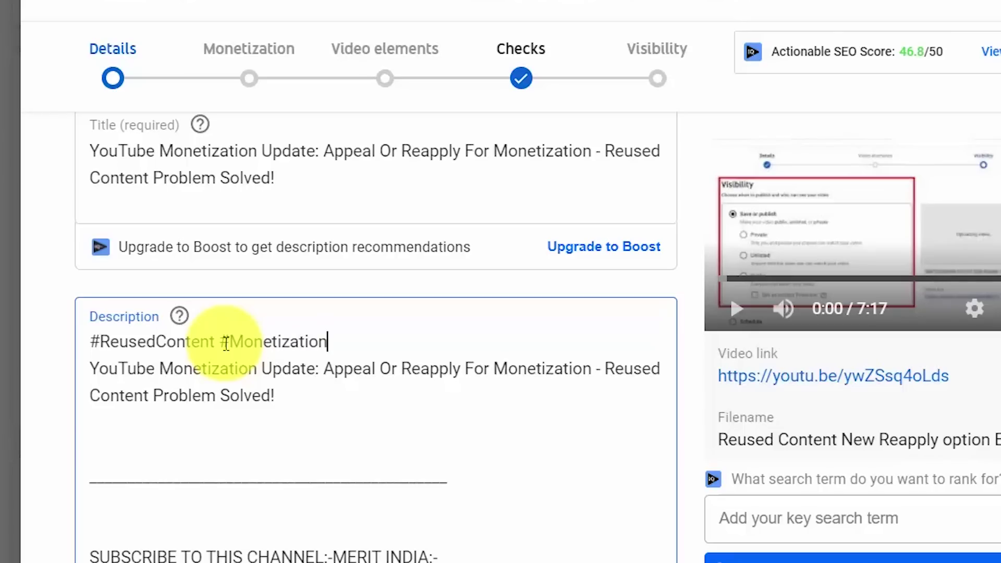
{"action": "type", "text": "2021"}
{"action": "type", "text": "#MadhuRock"}
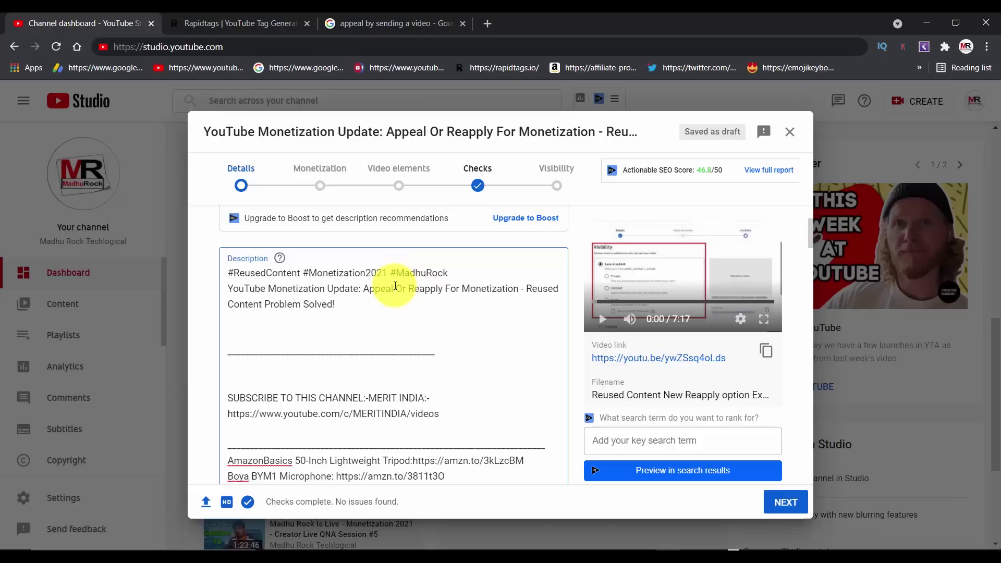
{"action": "scroll", "coordinate": [396, 282], "scroll_direction": "down", "scroll_amount": 1}
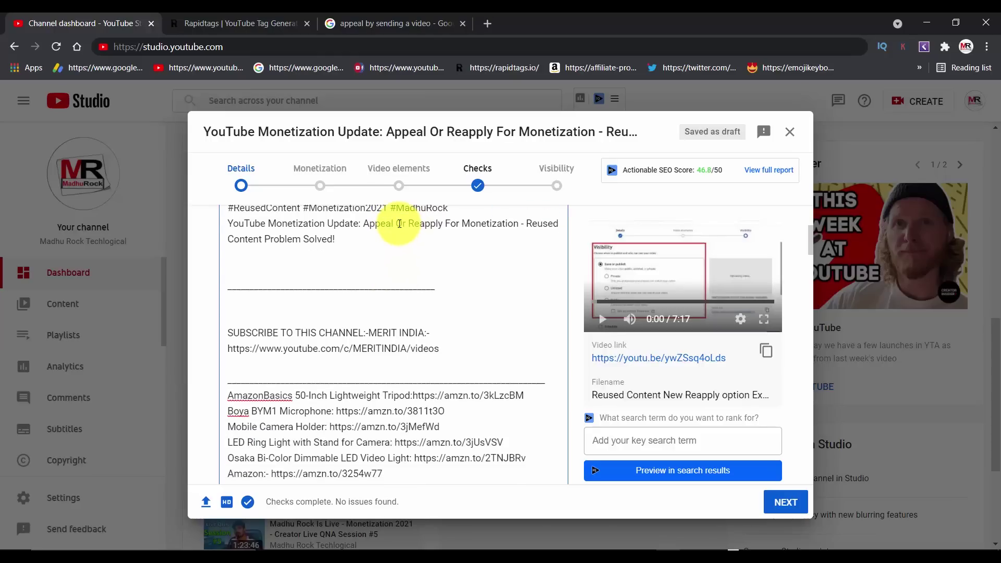
{"action": "scroll", "coordinate": [399, 269], "scroll_direction": "up", "scroll_amount": 1}
{"action": "scroll", "coordinate": [420, 308], "scroll_direction": "down", "scroll_amount": 10}
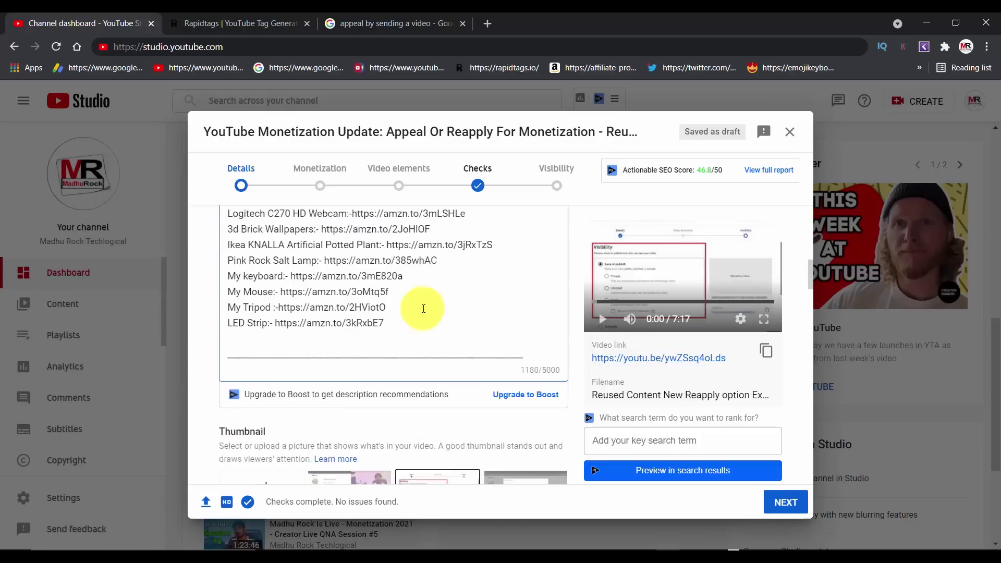
{"action": "scroll", "coordinate": [423, 315], "scroll_direction": "down", "scroll_amount": 10}
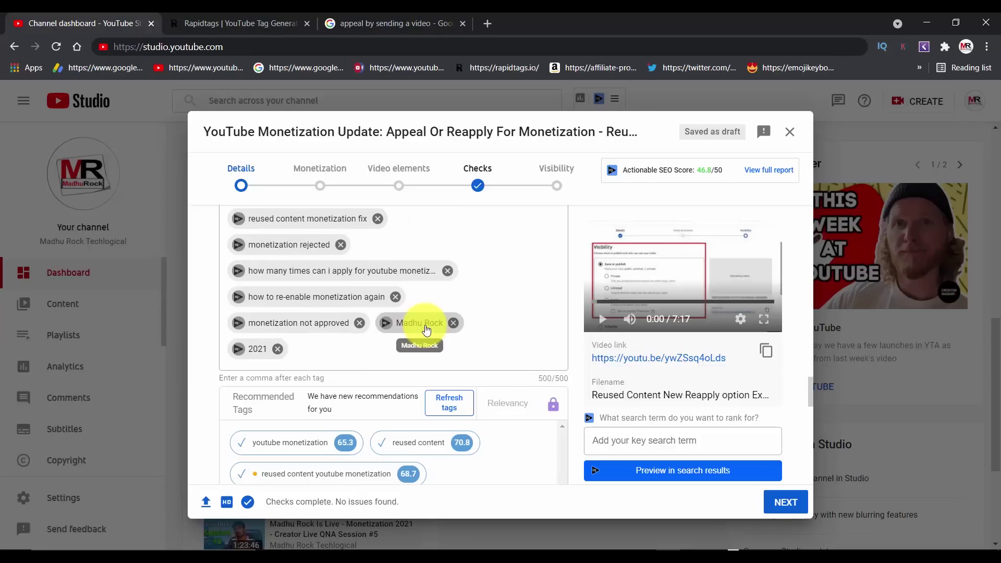
{"action": "scroll", "coordinate": [426, 330], "scroll_direction": "up", "scroll_amount": 15}
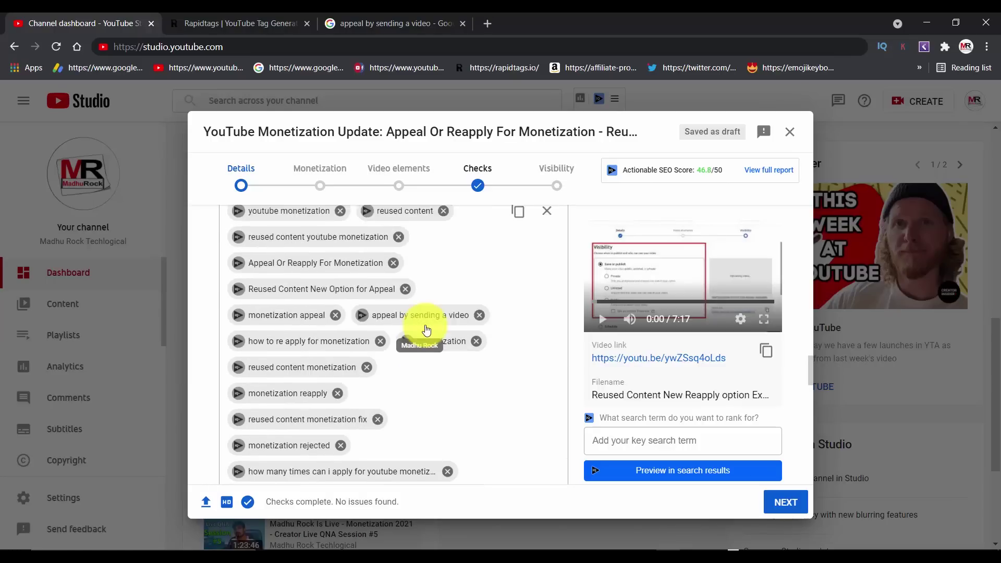
{"action": "scroll", "coordinate": [427, 329], "scroll_direction": "up", "scroll_amount": 10}
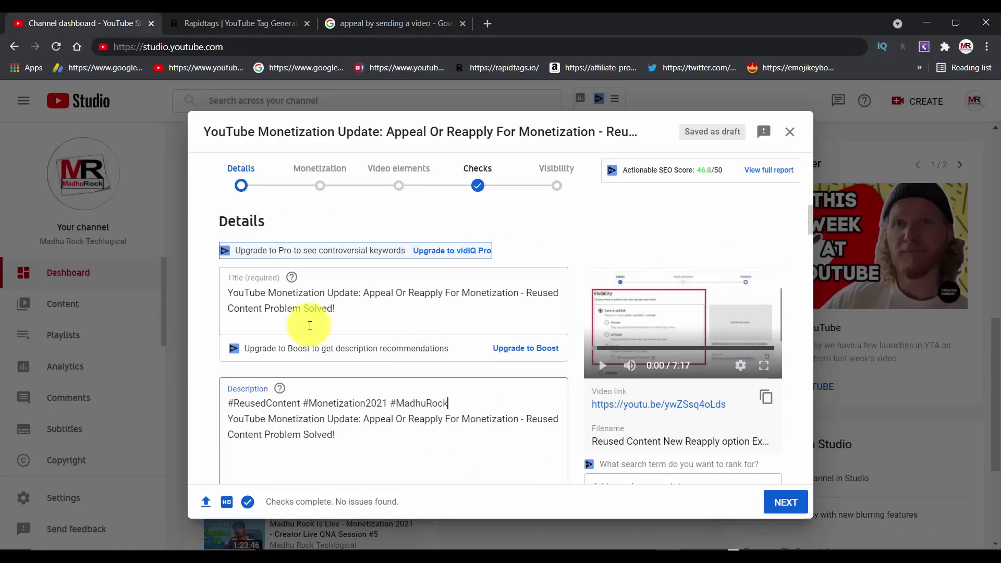
{"action": "scroll", "coordinate": [287, 414], "scroll_direction": "down", "scroll_amount": 15}
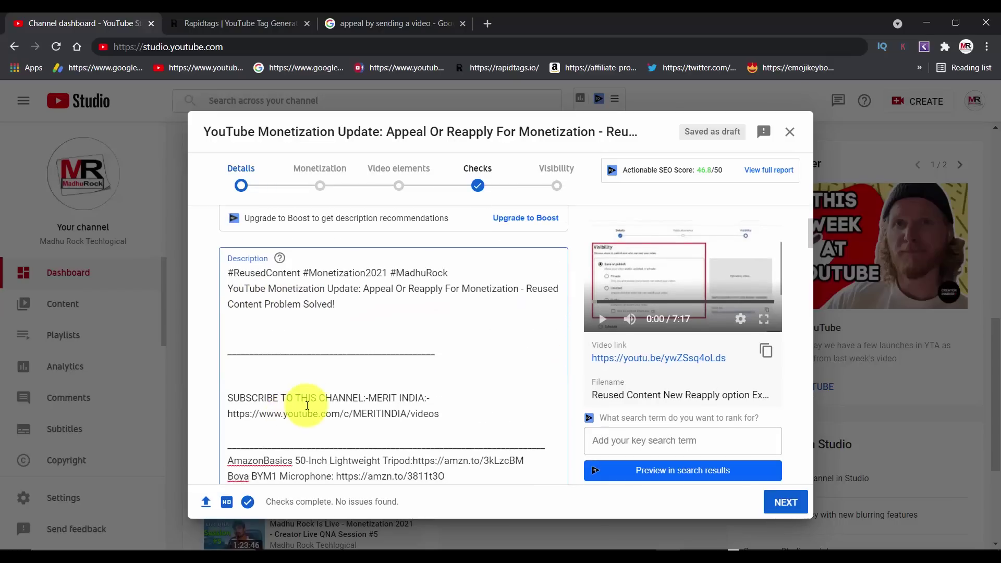
{"action": "scroll", "coordinate": [311, 421], "scroll_direction": "down", "scroll_amount": 15}
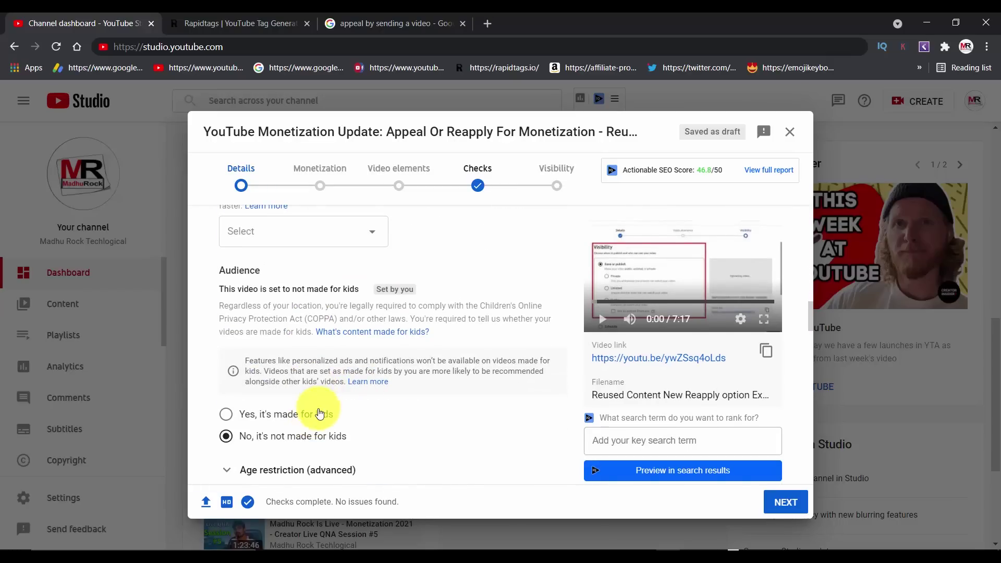
{"action": "scroll", "coordinate": [332, 360], "scroll_direction": "up", "scroll_amount": 20}
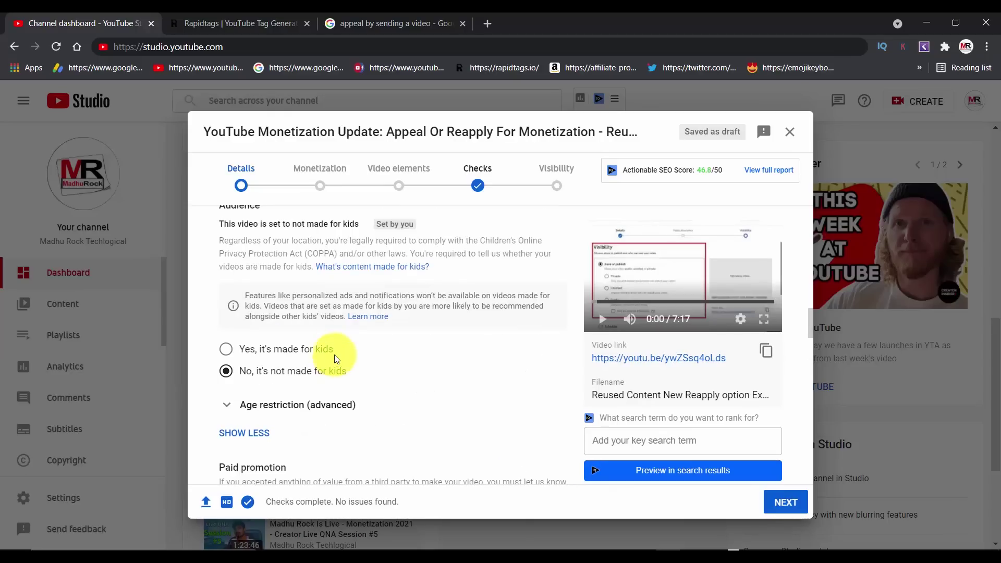
{"action": "scroll", "coordinate": [297, 396], "scroll_direction": "down", "scroll_amount": 1}
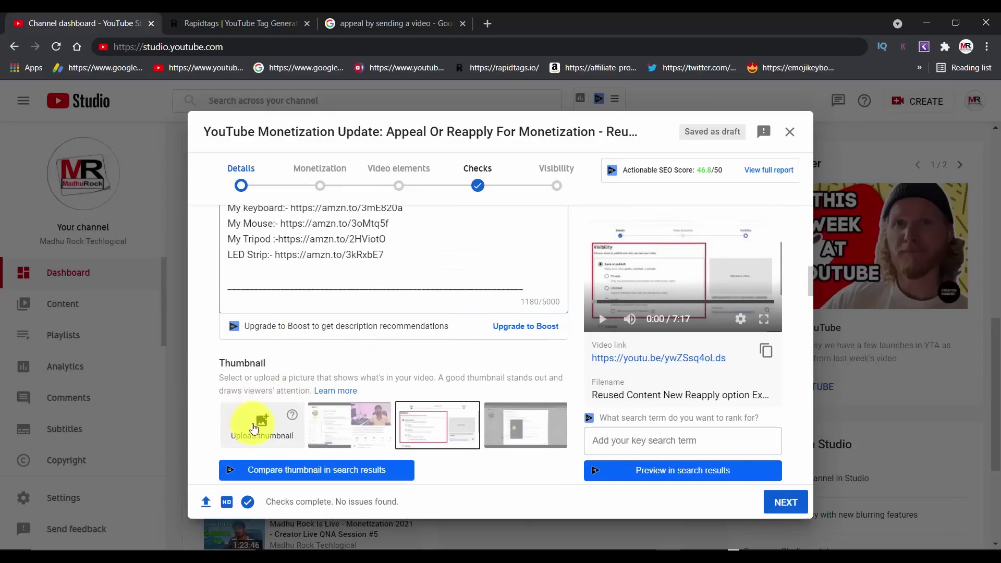
Upload the JPG from Desktop > Uploads as the video's custom thumbnail.
{"action": "left_click", "coordinate": [264, 423]}
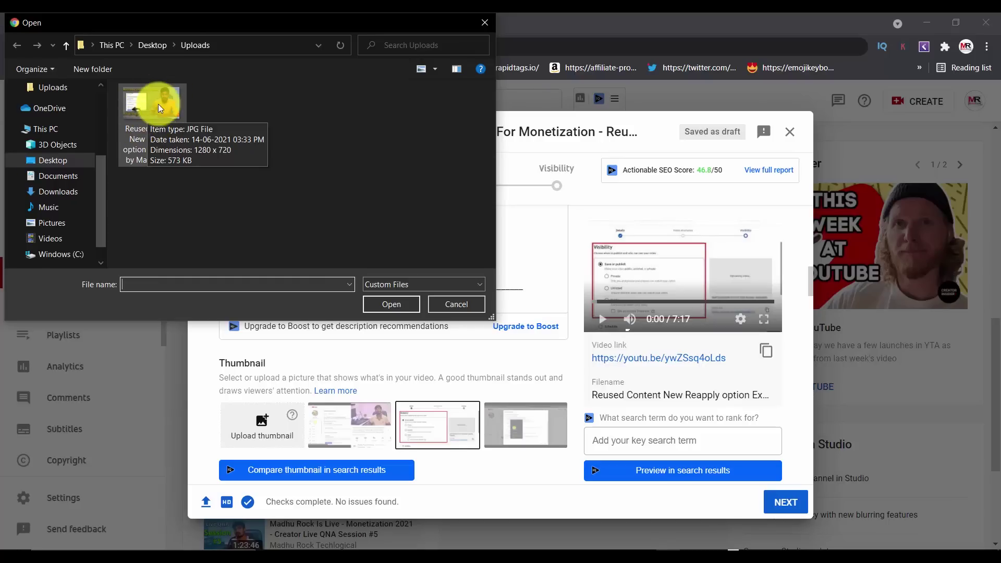
{"action": "left_click", "coordinate": [159, 105]}
{"action": "left_click", "coordinate": [391, 304]}
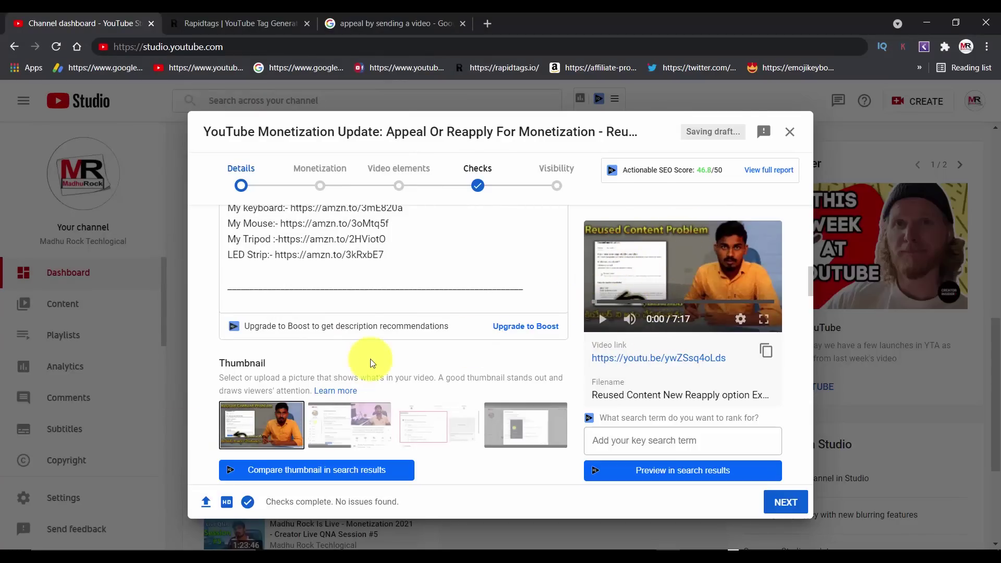
{"action": "scroll", "coordinate": [391, 346], "scroll_direction": "down", "scroll_amount": 5}
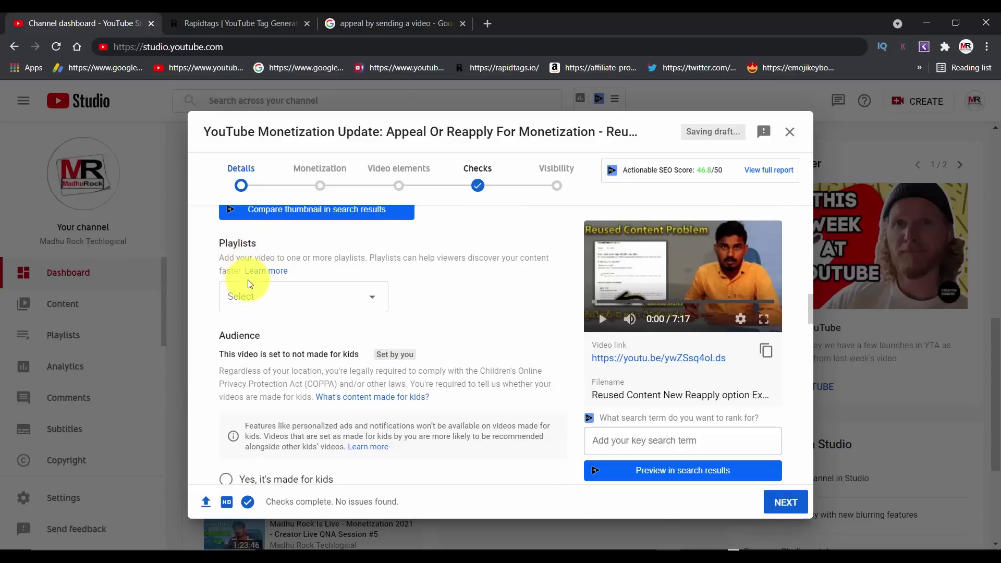
Tick the YouTube Guide for Beginners and Youtube Guide playlists and confirm with Done.
{"action": "left_click", "coordinate": [255, 296]}
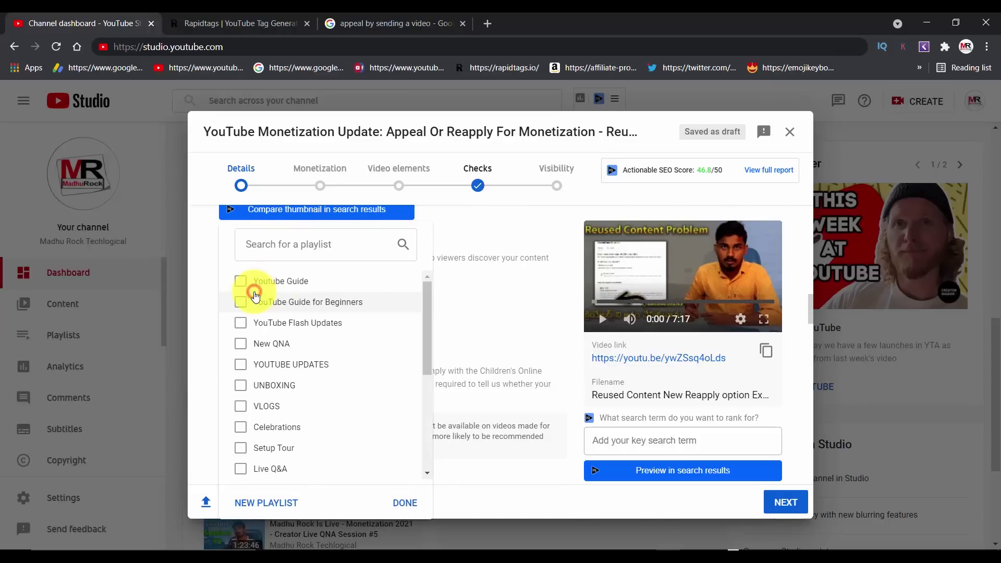
{"action": "left_click", "coordinate": [255, 295]}
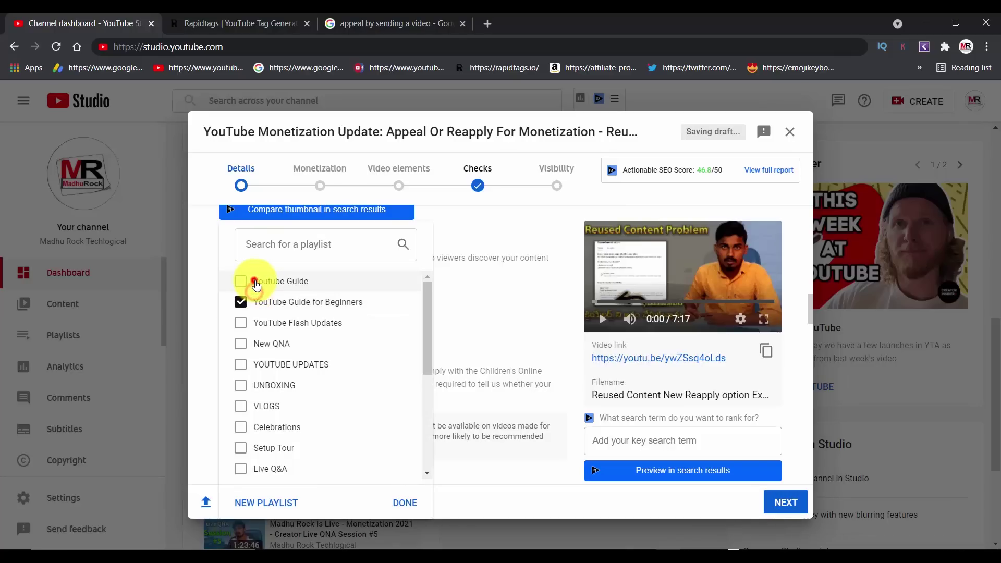
{"action": "left_click", "coordinate": [257, 281]}
{"action": "left_click", "coordinate": [402, 498]}
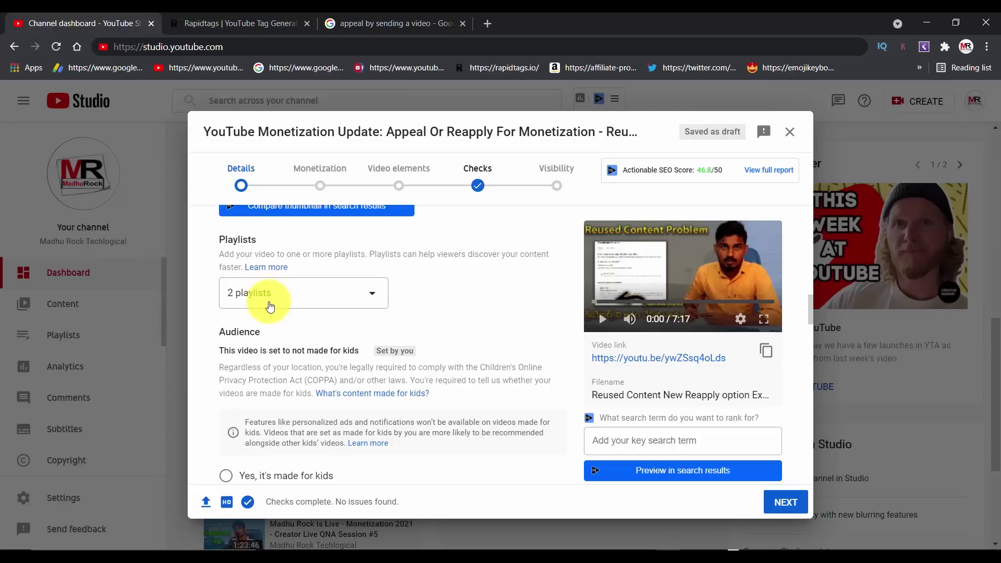
{"action": "scroll", "coordinate": [269, 302], "scroll_direction": "down", "scroll_amount": 3}
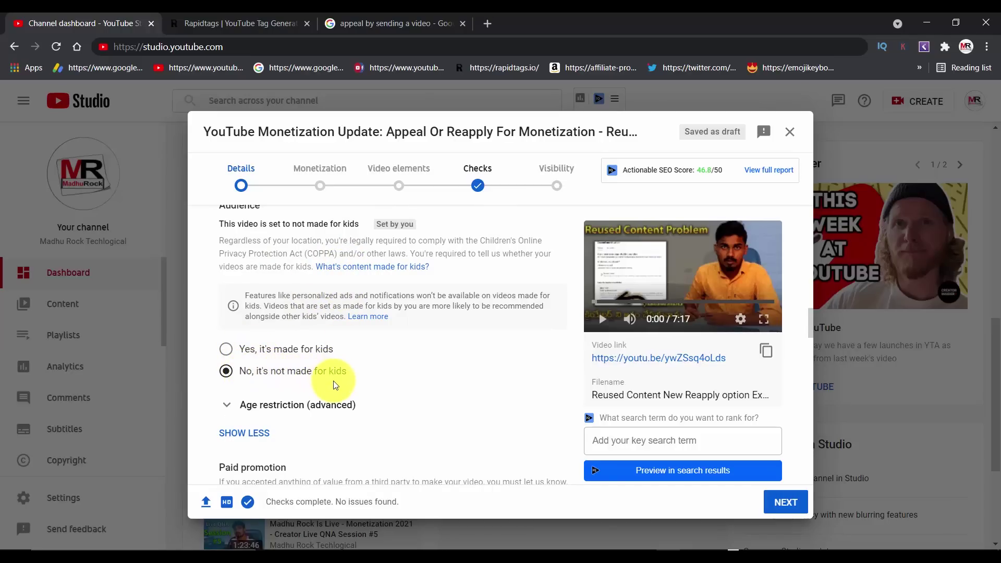
{"action": "scroll", "coordinate": [334, 386], "scroll_direction": "down", "scroll_amount": 7}
Keep the video's licence as Standard YouTube License.
{"action": "scroll", "coordinate": [317, 375], "scroll_direction": "up", "scroll_amount": 2}
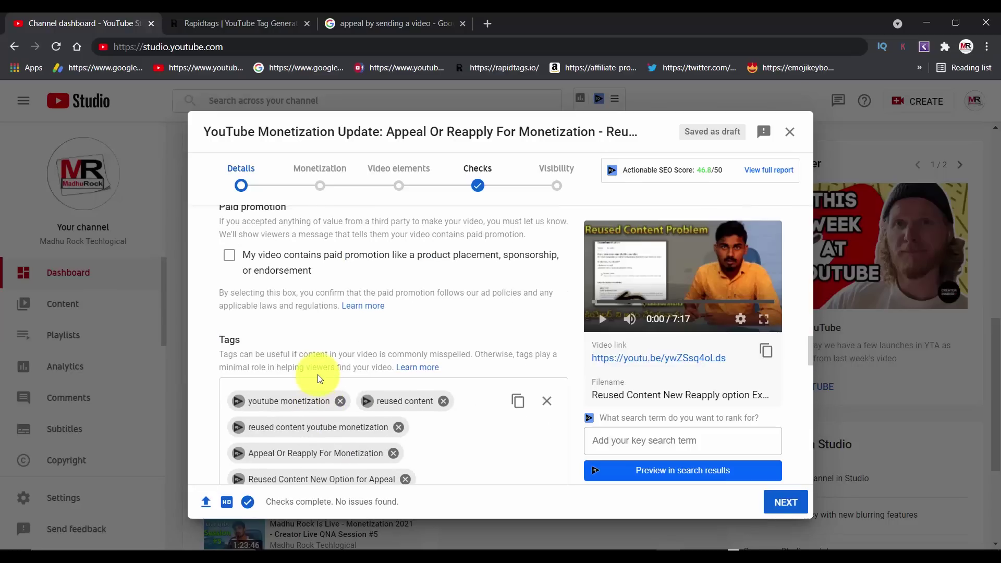
{"action": "scroll", "coordinate": [320, 379], "scroll_direction": "down", "scroll_amount": 15}
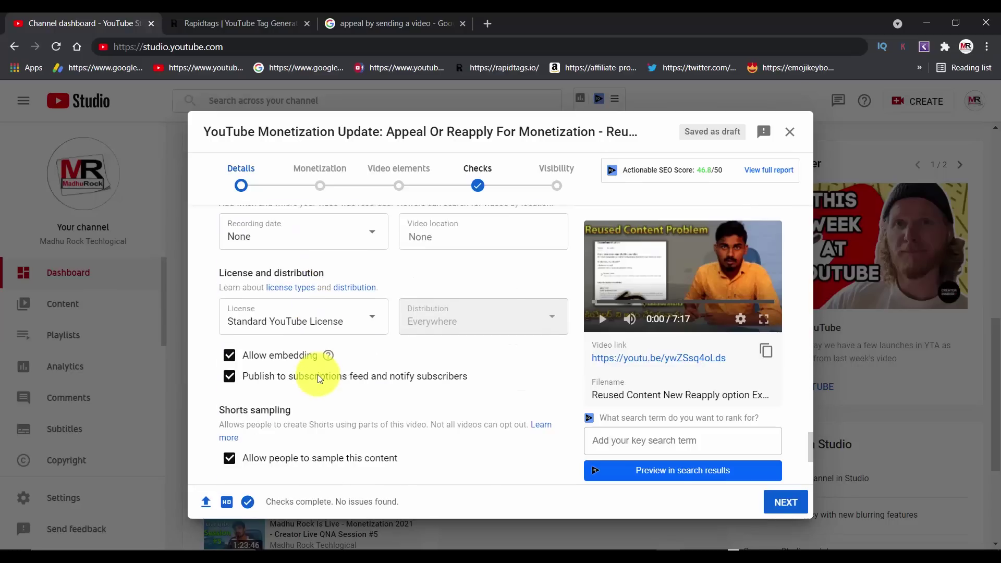
{"action": "scroll", "coordinate": [319, 378], "scroll_direction": "up", "scroll_amount": 4}
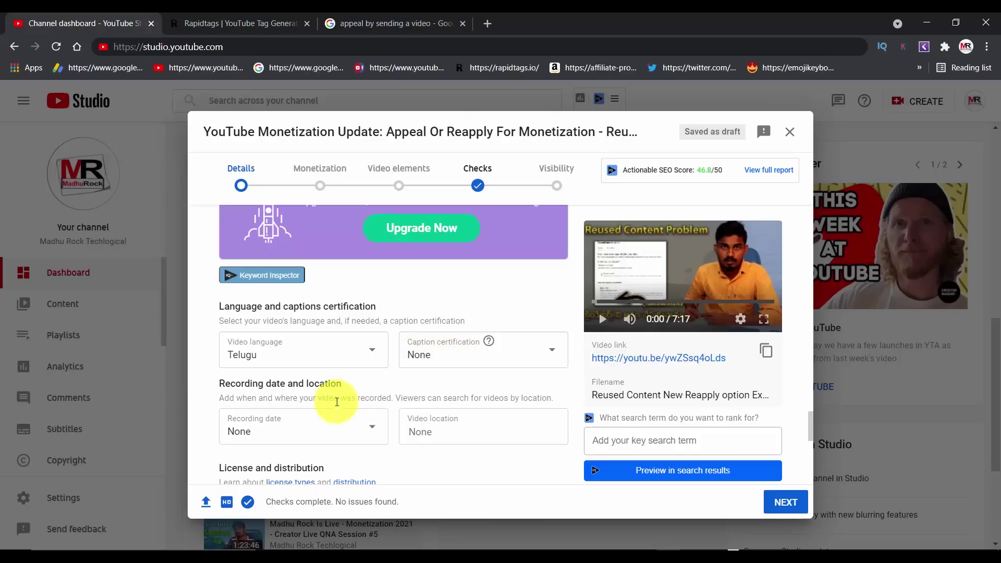
{"action": "scroll", "coordinate": [315, 412], "scroll_direction": "down", "scroll_amount": 1}
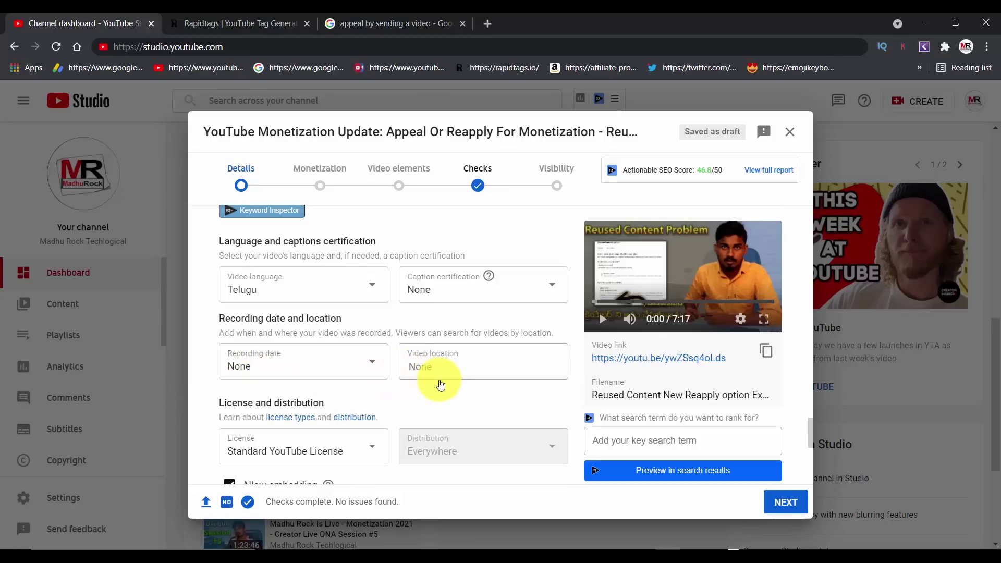
{"action": "scroll", "coordinate": [445, 382], "scroll_direction": "down", "scroll_amount": 1}
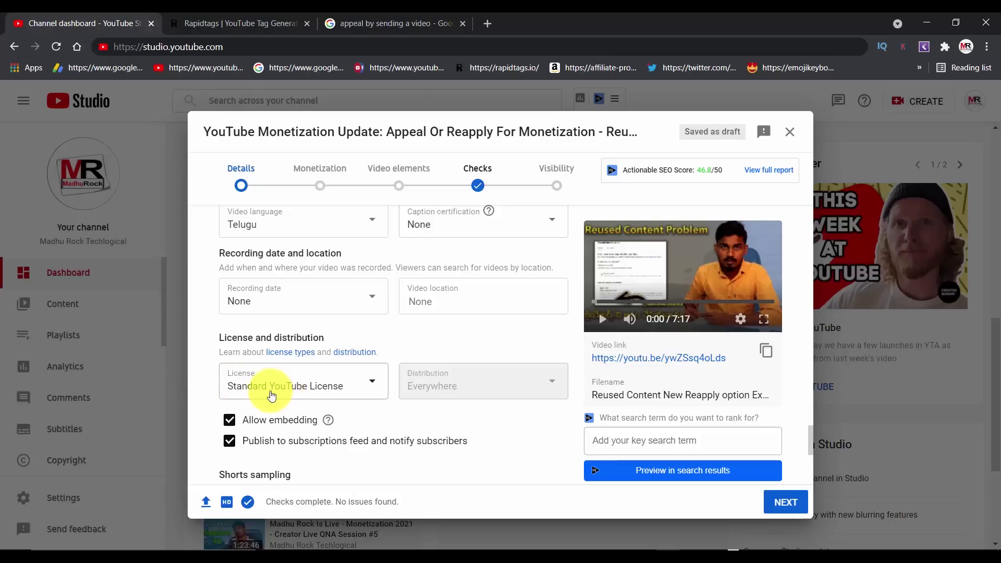
{"action": "left_click", "coordinate": [313, 385]}
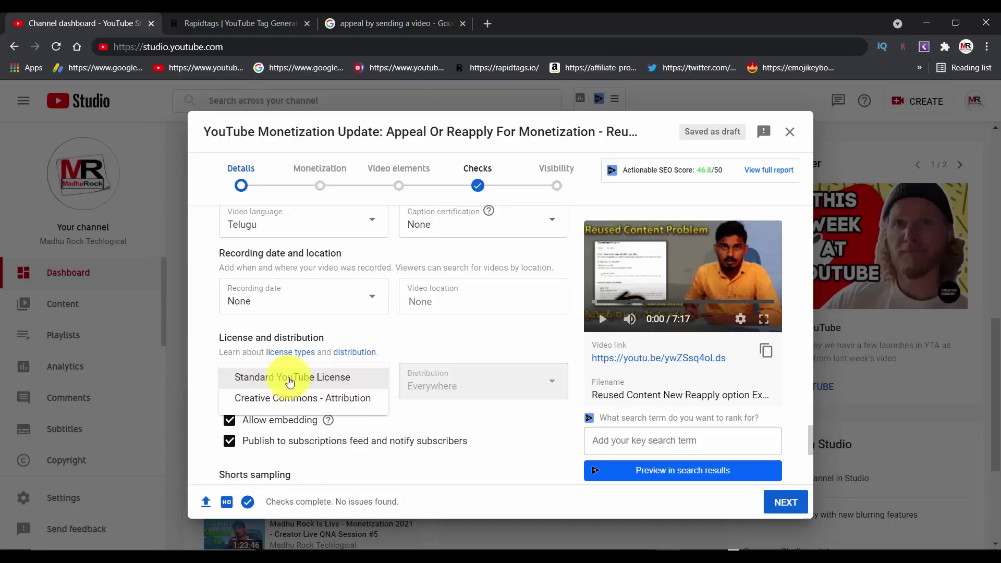
{"action": "left_click", "coordinate": [258, 387]}
Turn off 'Allow people to sample this content' for Shorts and confirm checks are complete.
{"action": "scroll", "coordinate": [429, 386], "scroll_direction": "down", "scroll_amount": 1}
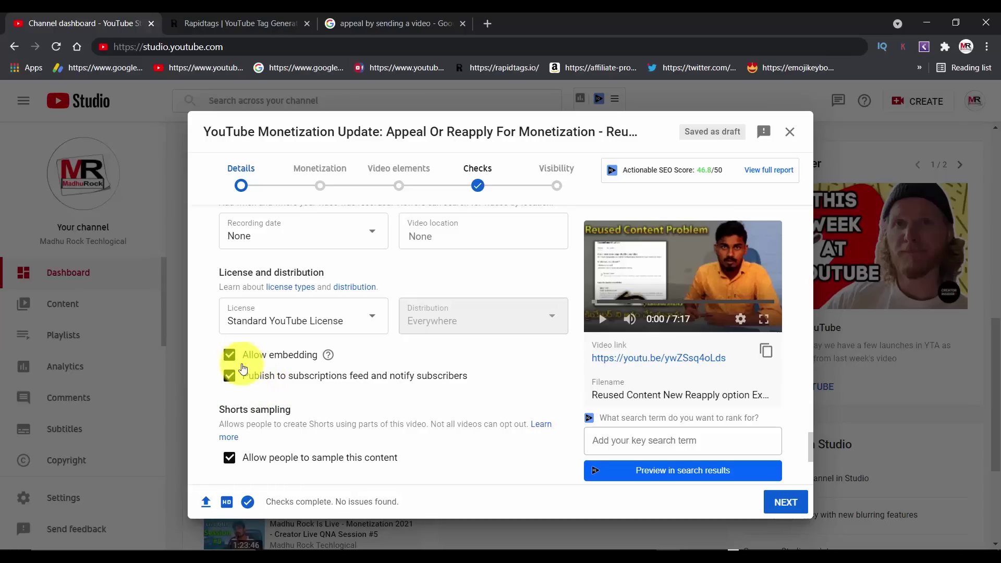
{"action": "scroll", "coordinate": [252, 386], "scroll_direction": "down", "scroll_amount": 3}
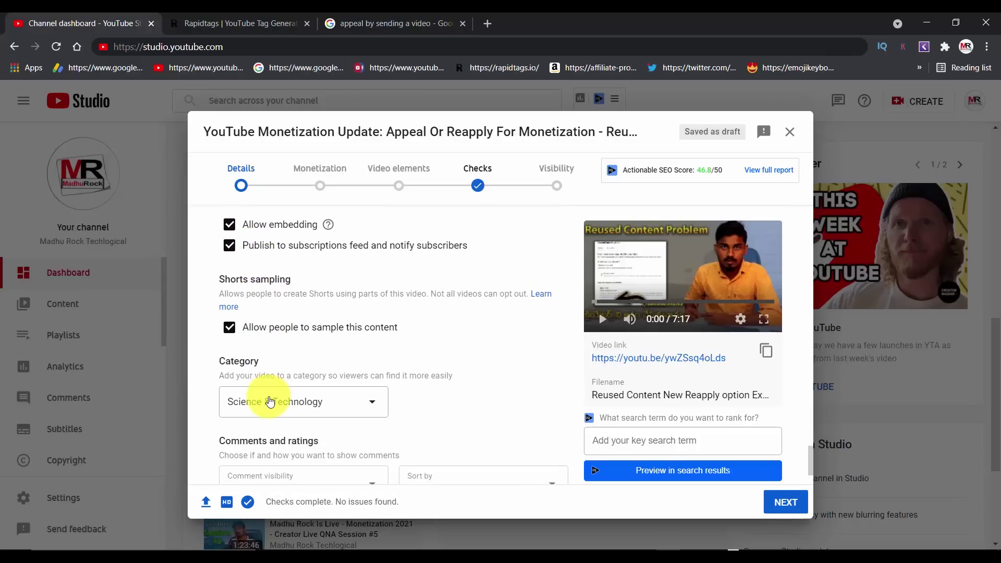
{"action": "left_click_drag", "start_coordinate": [219, 283], "coordinate": [303, 292]}
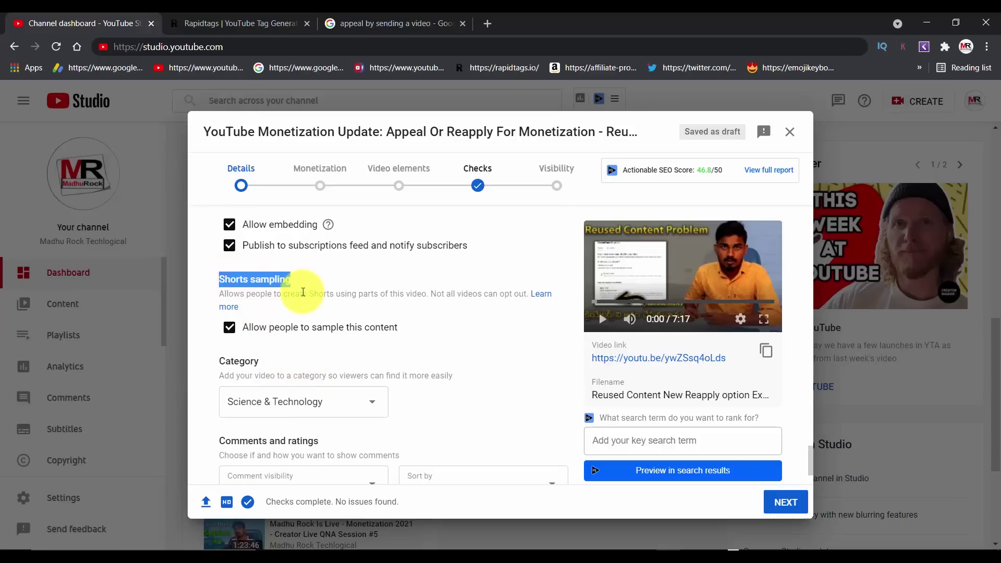
{"action": "left_click", "coordinate": [233, 332]}
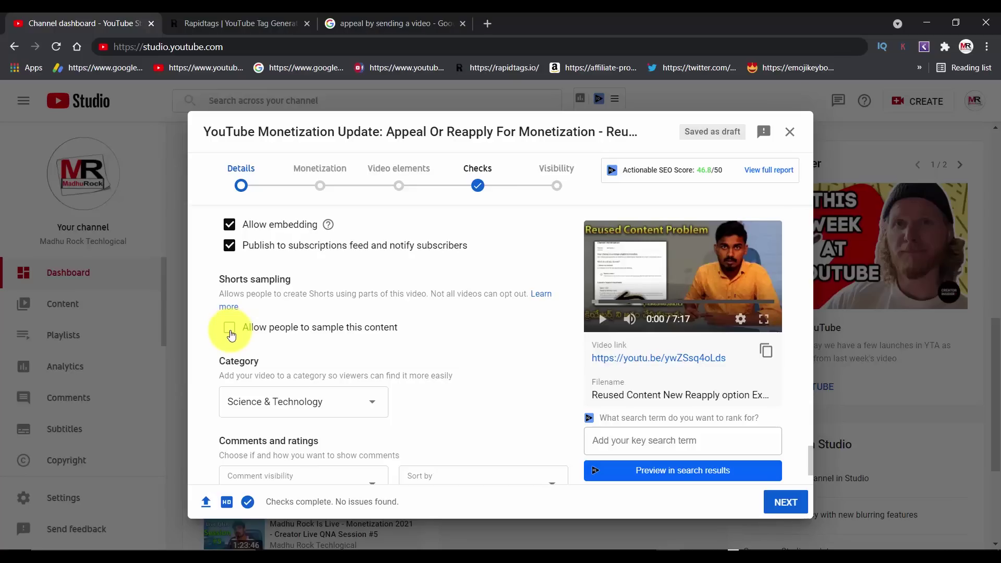
{"action": "scroll", "coordinate": [264, 343], "scroll_direction": "down", "scroll_amount": 1}
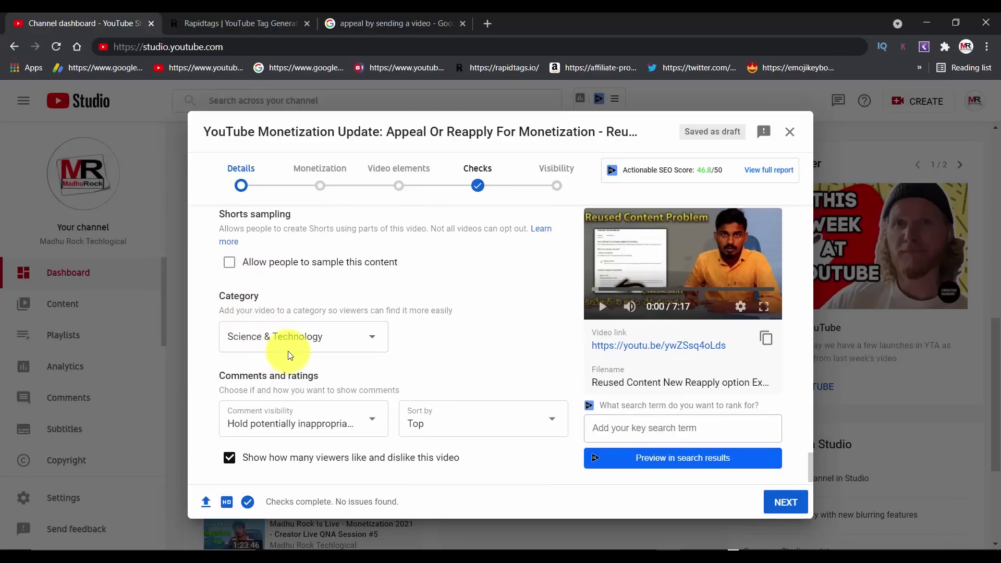
{"action": "scroll", "coordinate": [292, 354], "scroll_direction": "down", "scroll_amount": 1}
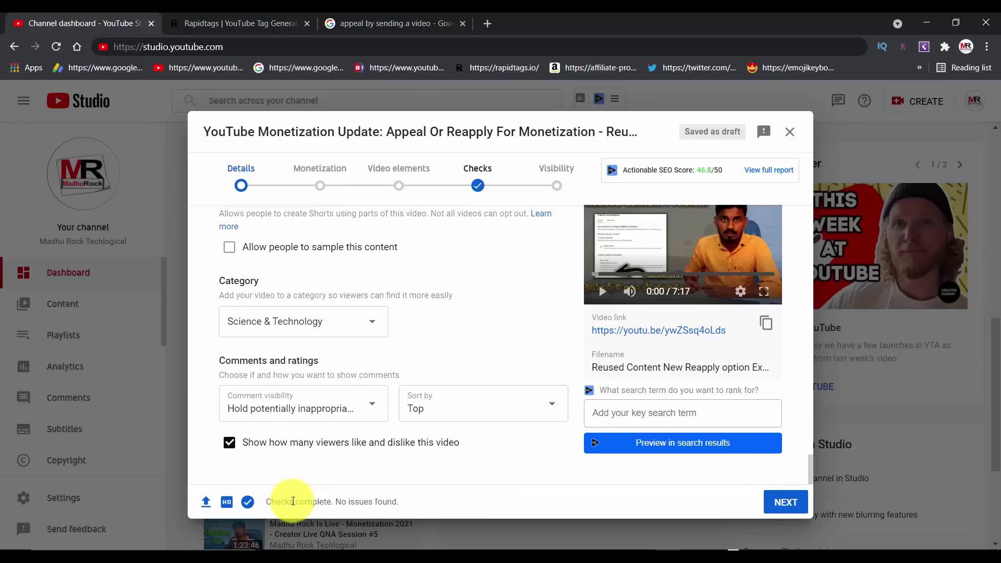
{"action": "left_click_drag", "start_coordinate": [264, 501], "coordinate": [365, 499]}
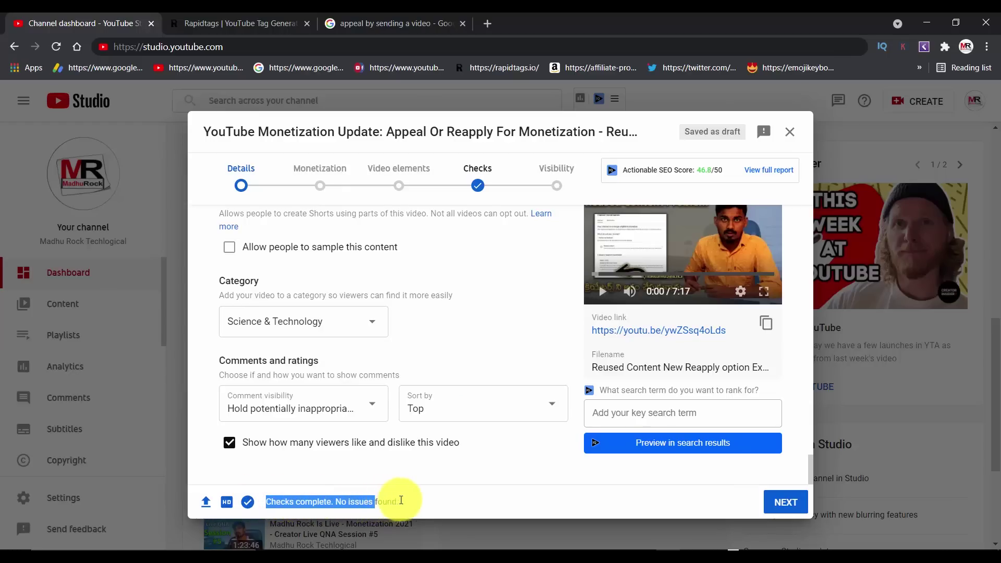
Move to the Monetization step and set monetization to On.
{"action": "left_click", "coordinate": [797, 503]}
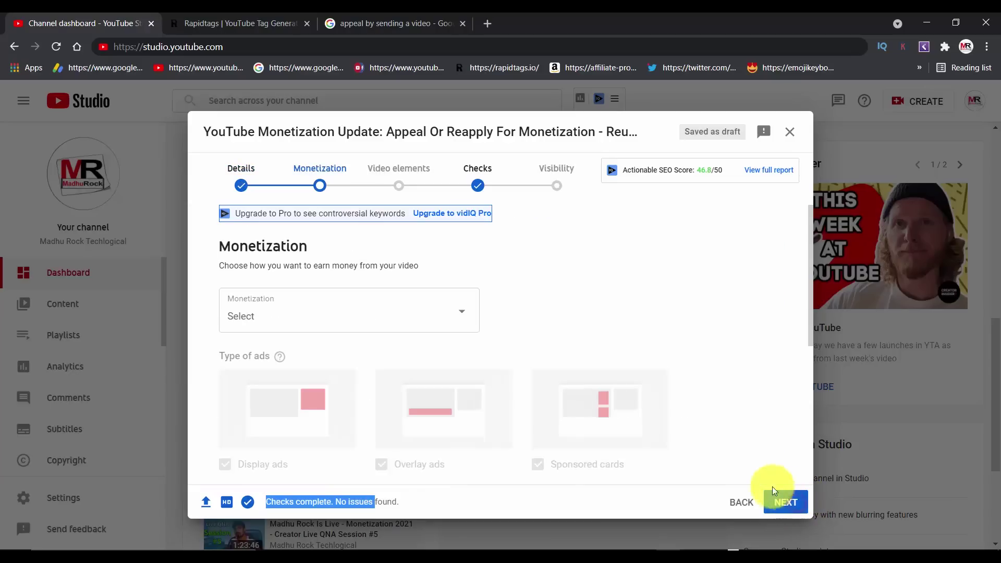
{"action": "left_click", "coordinate": [253, 312]}
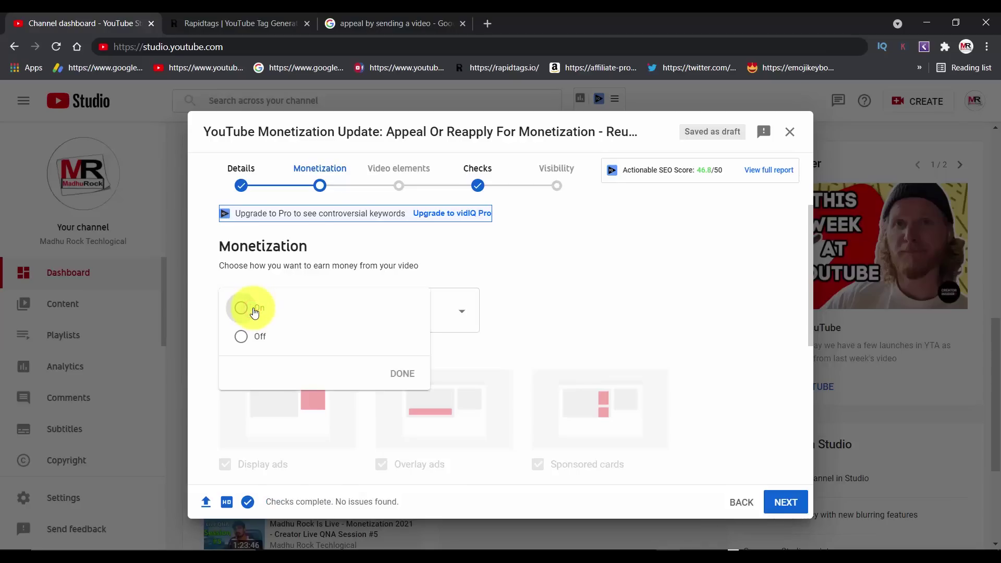
{"action": "left_click", "coordinate": [254, 312]}
{"action": "left_click", "coordinate": [402, 373]}
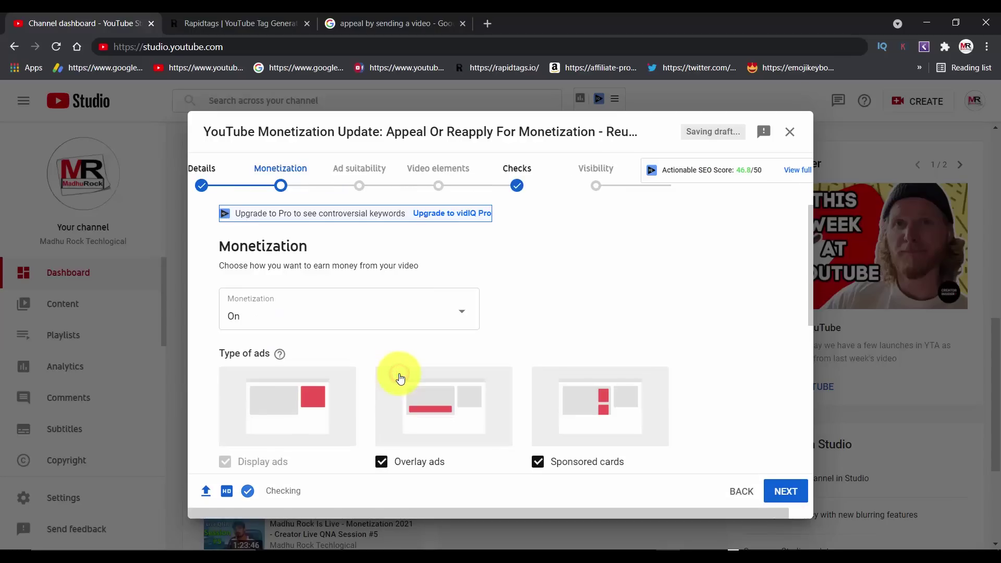
Keep all ad types and placements, then continue to Ad suitability.
{"action": "scroll", "coordinate": [400, 373], "scroll_direction": "down", "scroll_amount": 4}
{"action": "scroll", "coordinate": [399, 373], "scroll_direction": "down", "scroll_amount": 3}
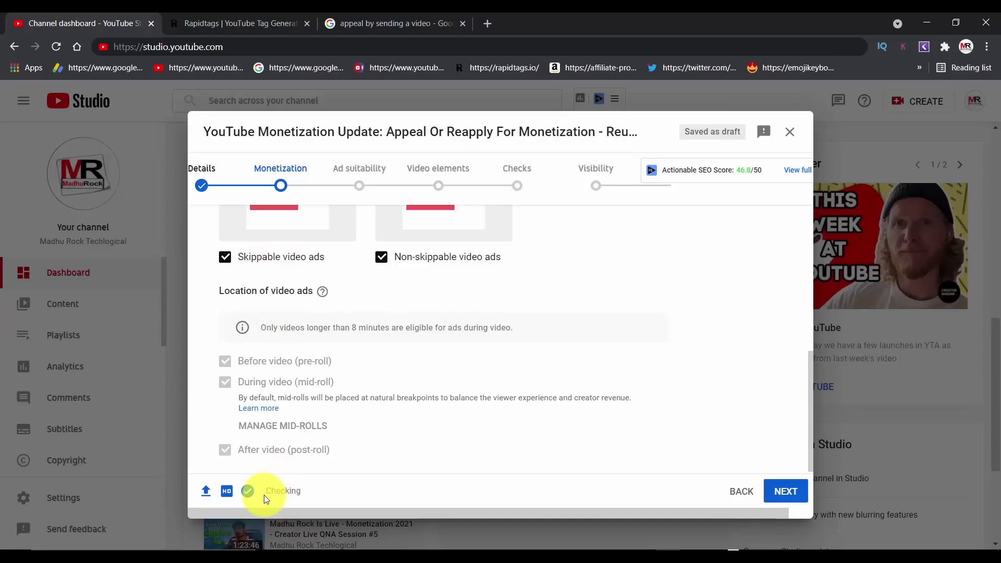
{"action": "left_click_drag", "start_coordinate": [263, 494], "coordinate": [329, 493]}
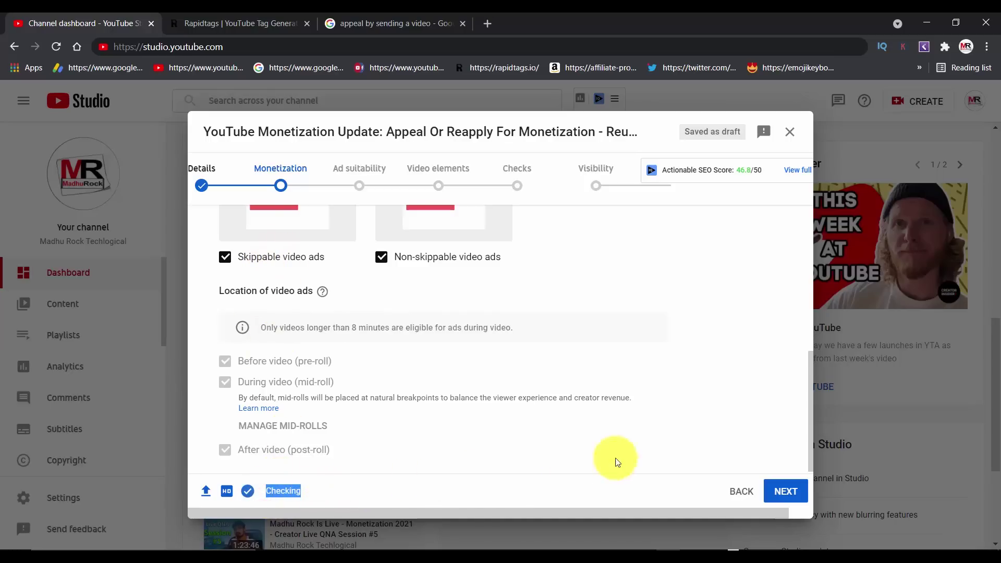
{"action": "scroll", "coordinate": [438, 386], "scroll_direction": "down", "scroll_amount": 1}
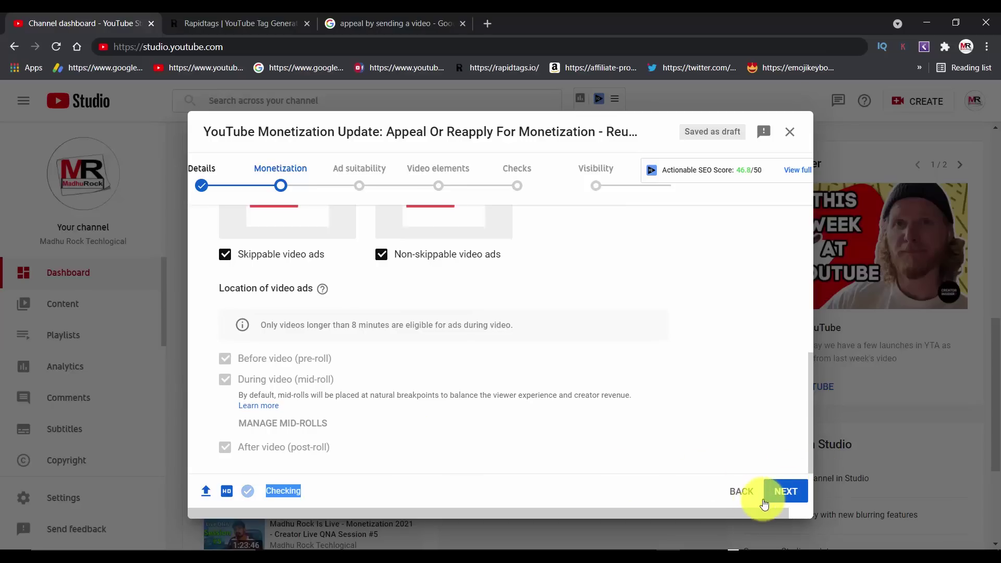
{"action": "left_click", "coordinate": [787, 495]}
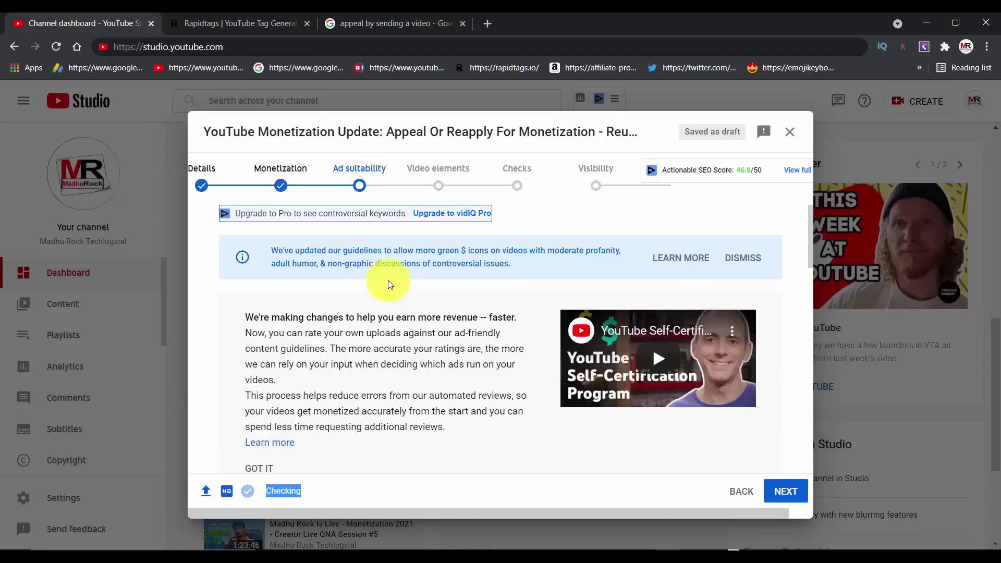
Mark the video as containing none of the listed sensitive content.
{"action": "scroll", "coordinate": [373, 312], "scroll_direction": "down", "scroll_amount": 9}
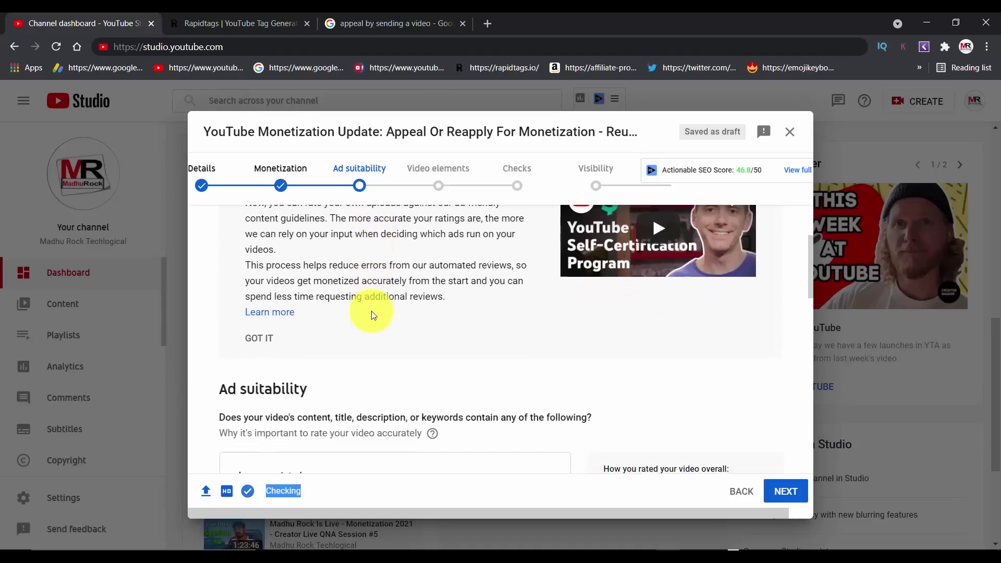
{"action": "scroll", "coordinate": [371, 311], "scroll_direction": "down", "scroll_amount": 9}
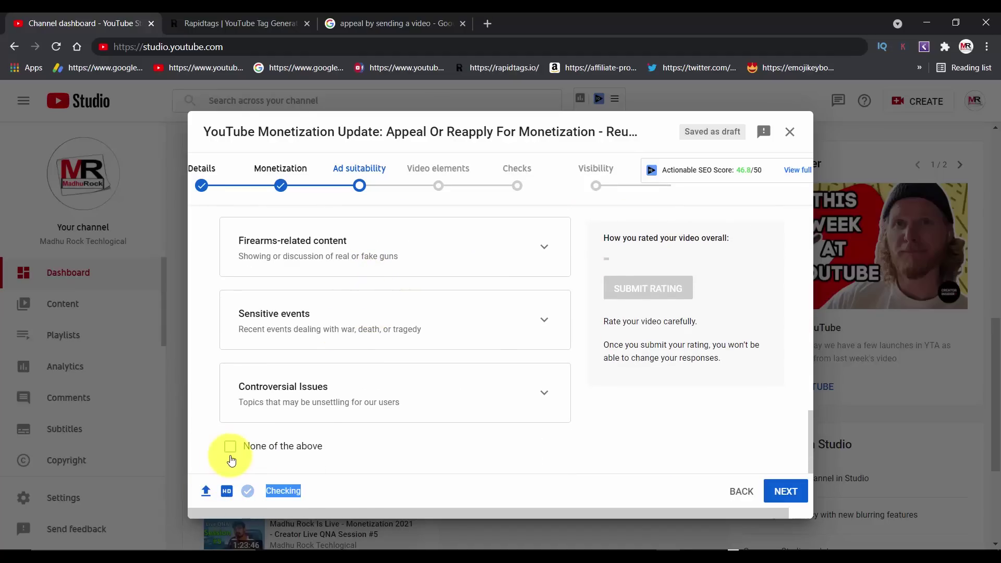
{"action": "left_click", "coordinate": [230, 447]}
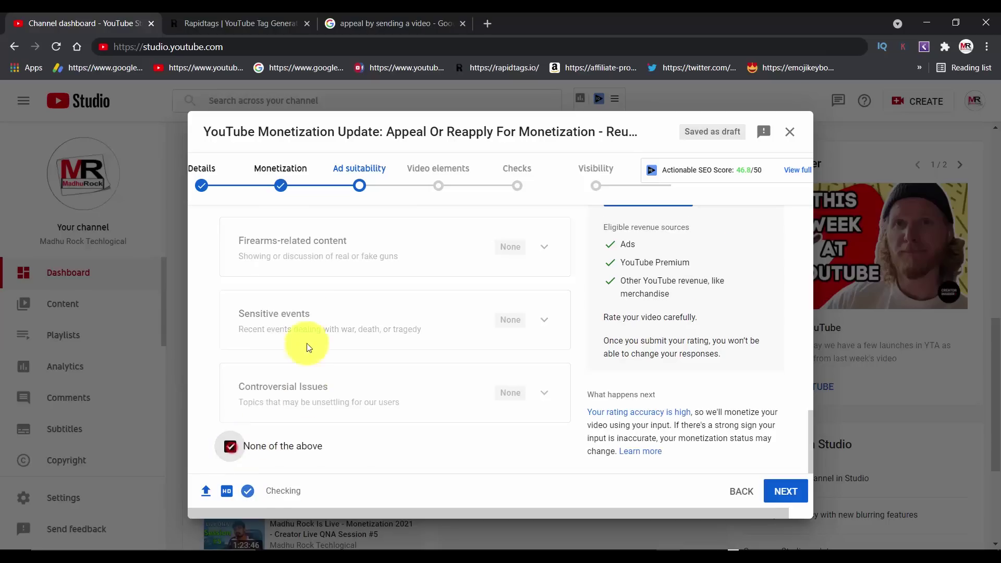
Submit the Safe for ads rating and continue to Video elements.
{"action": "scroll", "coordinate": [309, 391], "scroll_direction": "up", "scroll_amount": 7}
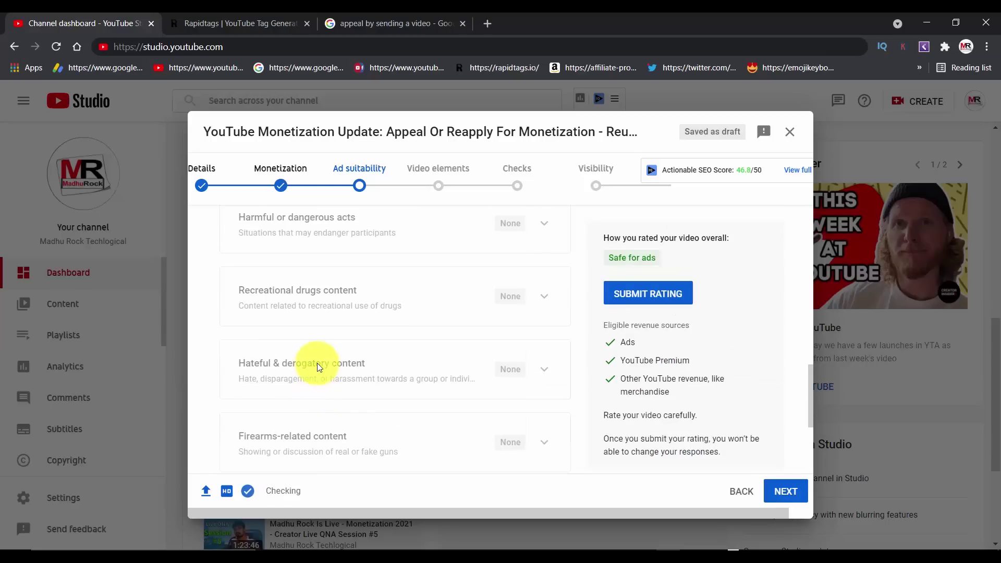
{"action": "scroll", "coordinate": [309, 342], "scroll_direction": "up", "scroll_amount": 2}
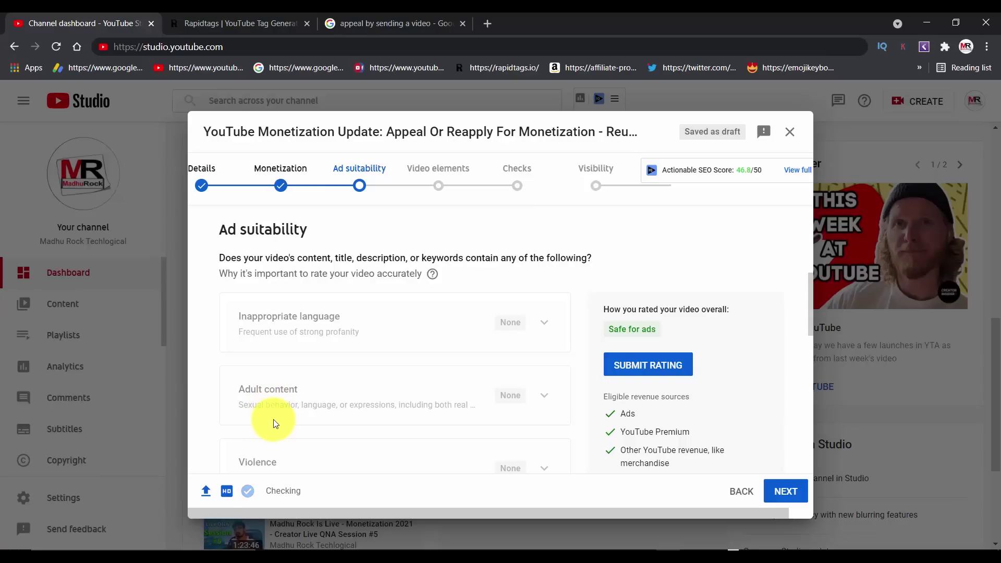
{"action": "scroll", "coordinate": [275, 424], "scroll_direction": "down", "scroll_amount": 3}
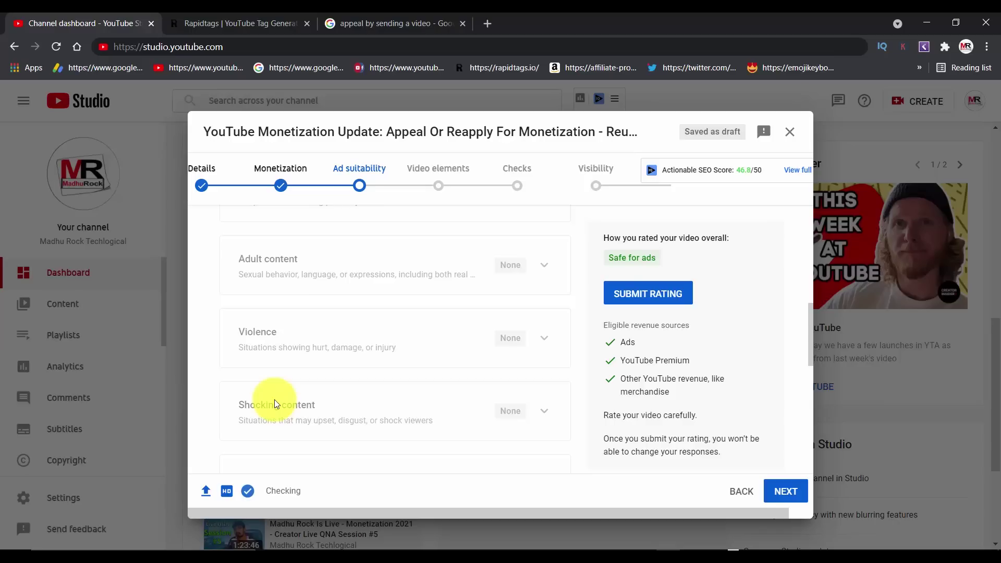
{"action": "scroll", "coordinate": [275, 399], "scroll_direction": "down", "scroll_amount": 4}
{"action": "scroll", "coordinate": [647, 419], "scroll_direction": "up", "scroll_amount": 4}
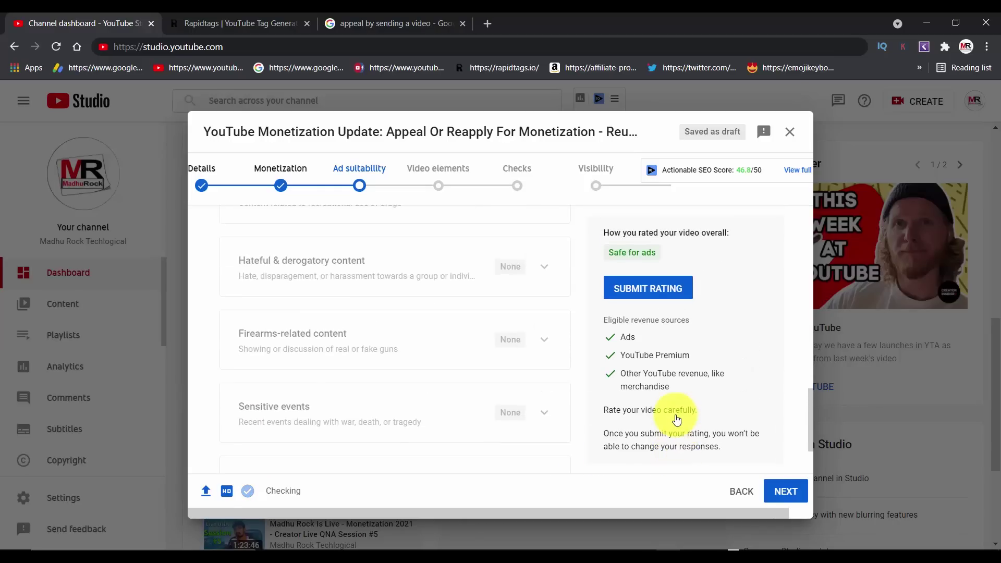
{"action": "left_click", "coordinate": [636, 295]}
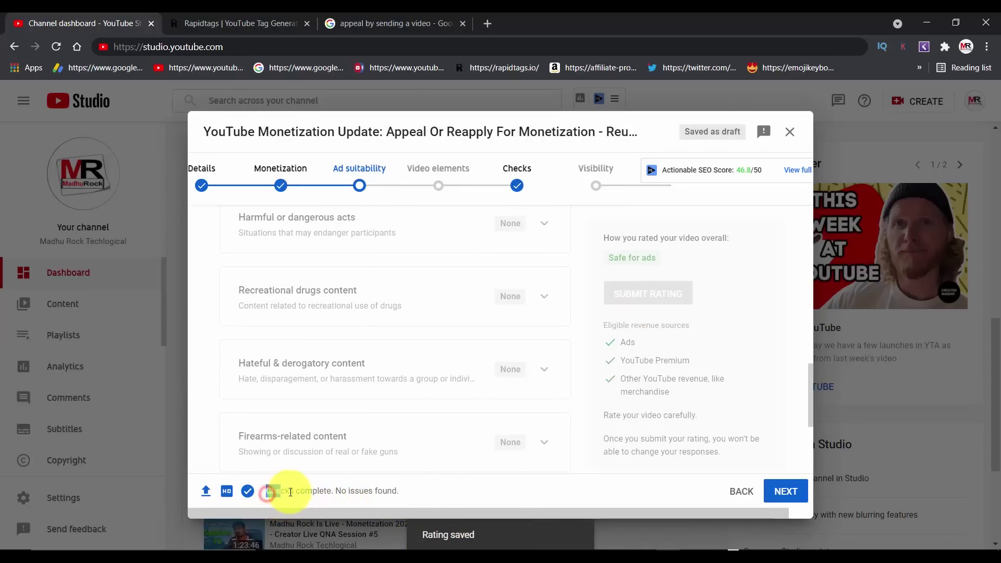
{"action": "left_click_drag", "start_coordinate": [266, 491], "coordinate": [414, 493]}
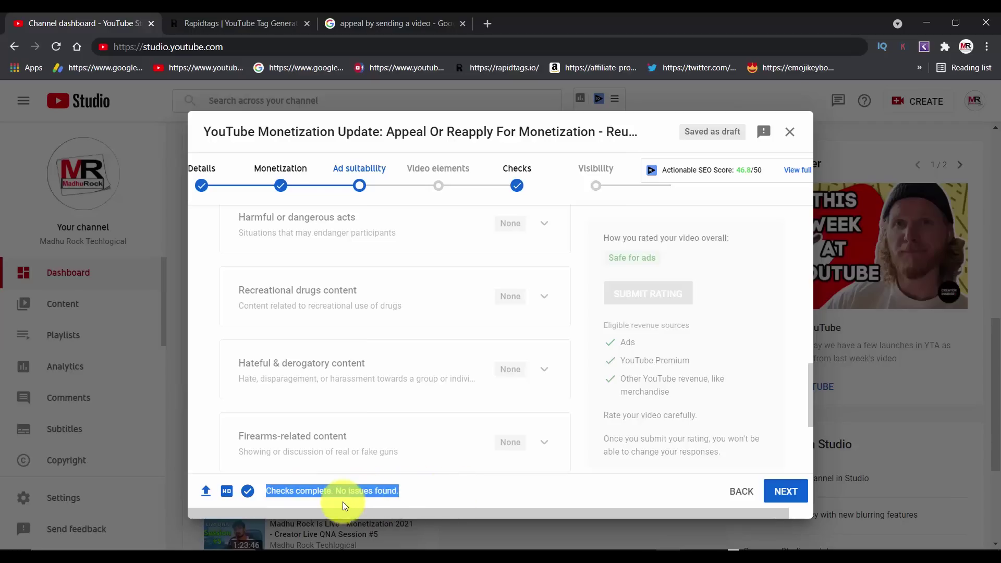
{"action": "left_click", "coordinate": [793, 494]}
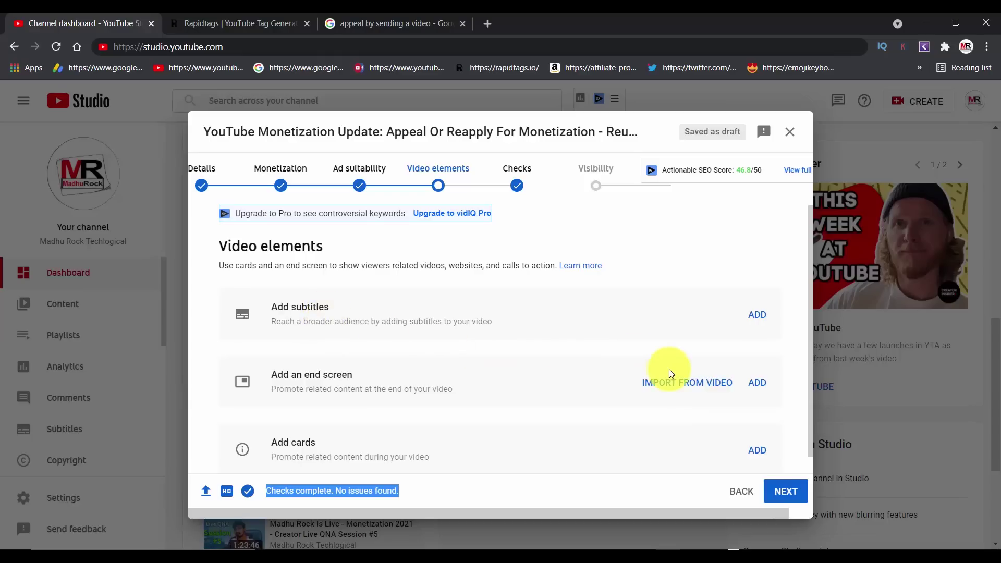
Start the end screen and add a new video element to it.
{"action": "left_click_drag", "start_coordinate": [291, 380], "coordinate": [496, 386]}
{"action": "left_click", "coordinate": [499, 387]}
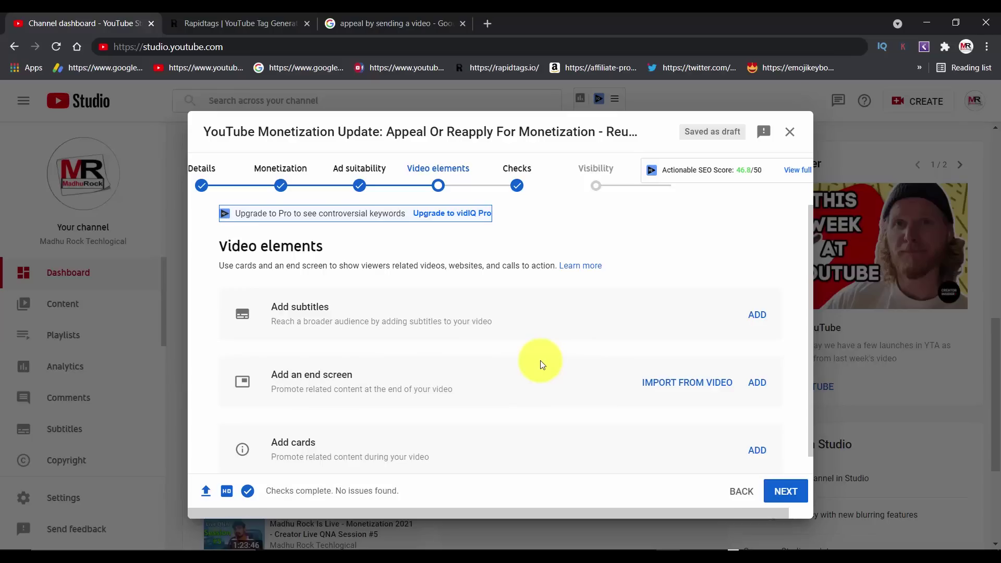
{"action": "left_click", "coordinate": [759, 384]}
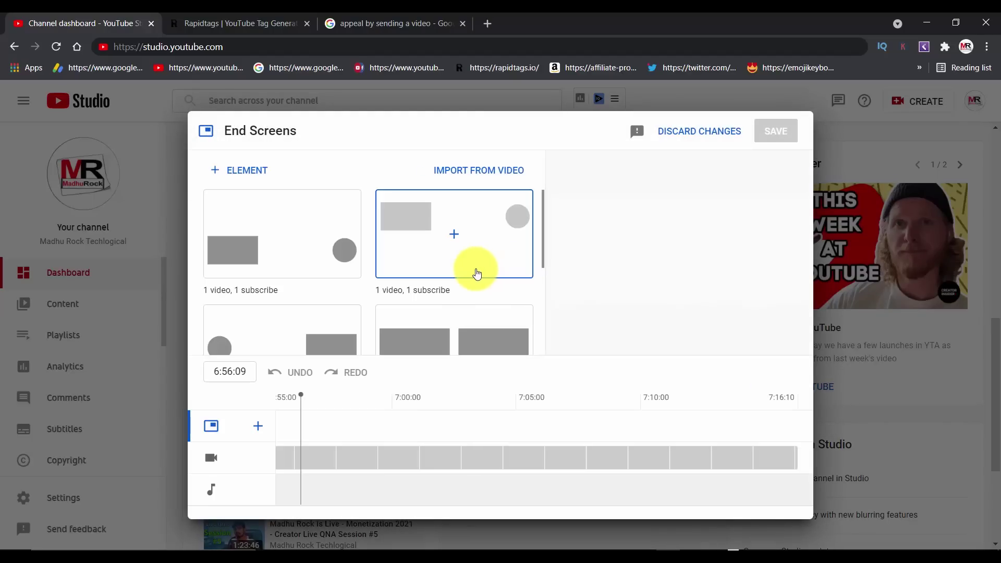
{"action": "left_click", "coordinate": [248, 173]}
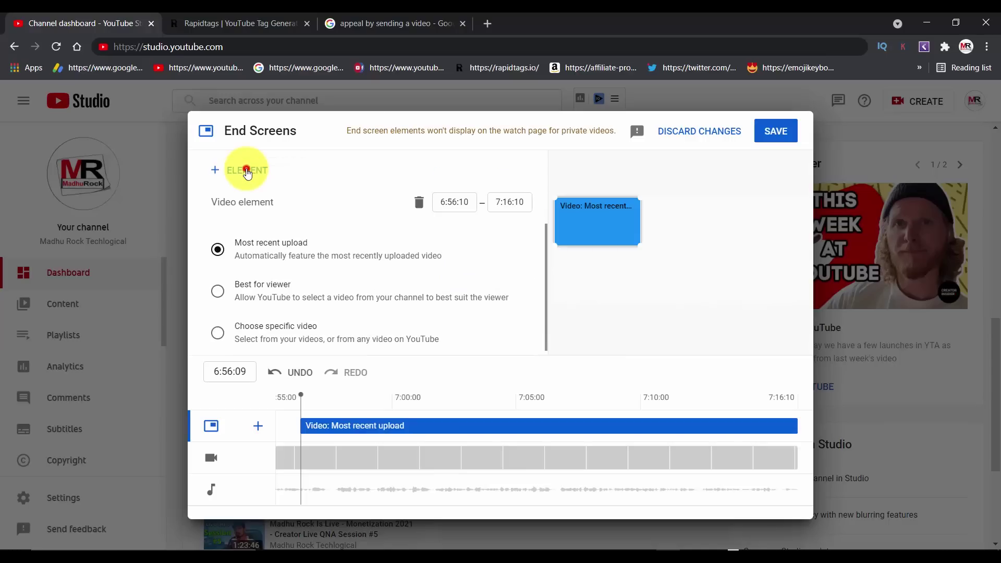
{"action": "left_click", "coordinate": [248, 180]}
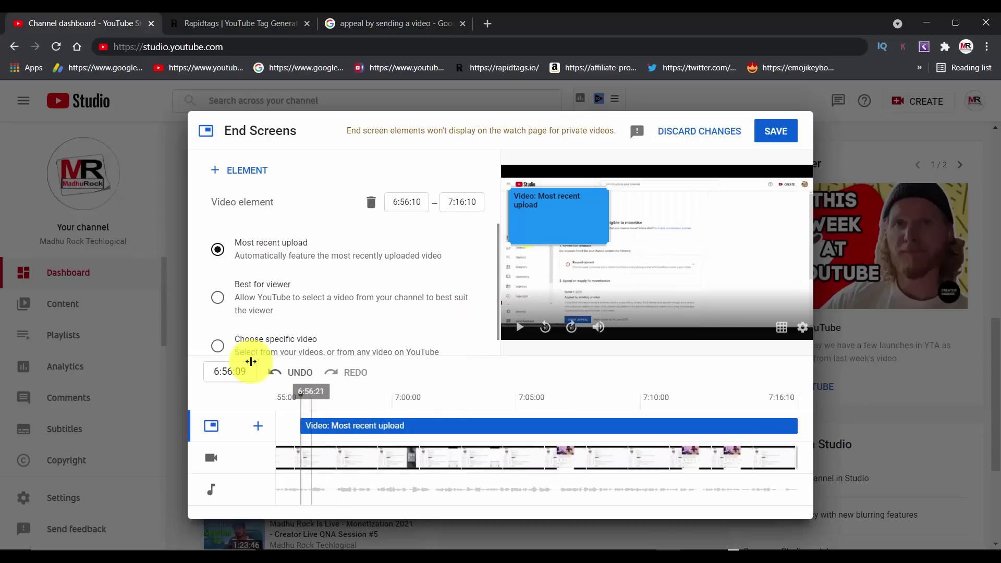
Feature the first listed video in the end screen element and save the end screen.
{"action": "scroll", "coordinate": [222, 336], "scroll_direction": "down", "scroll_amount": 1}
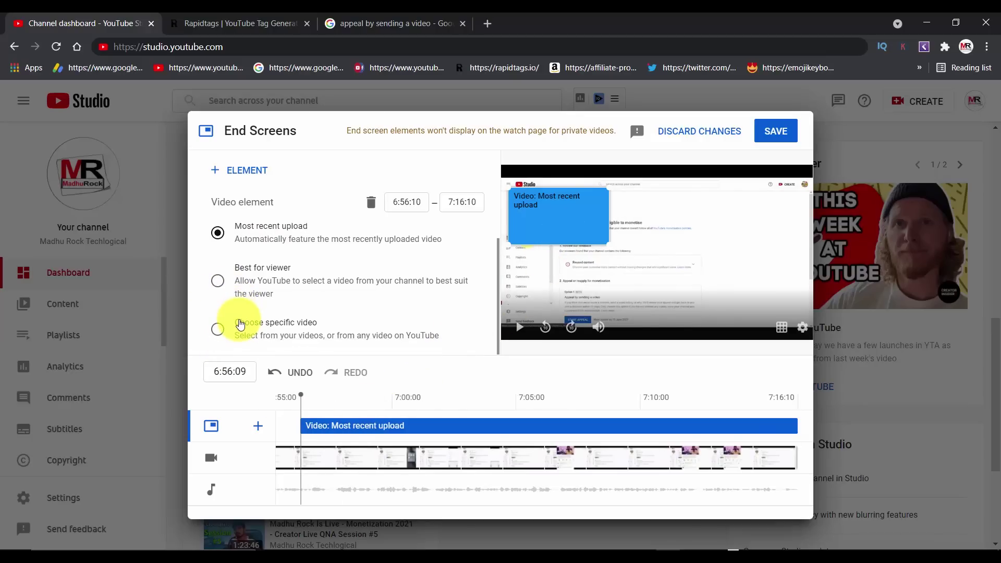
{"action": "left_click", "coordinate": [219, 330]}
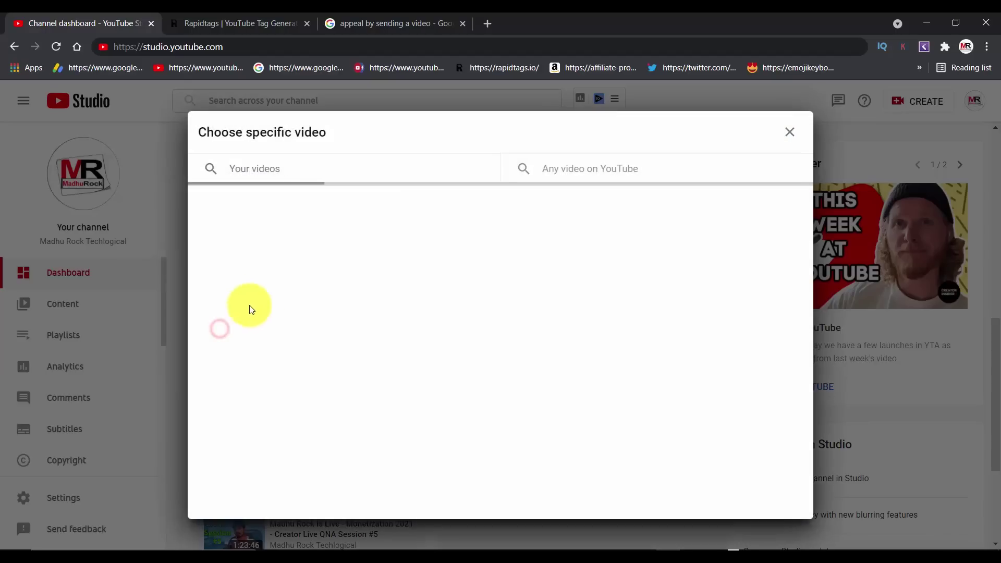
{"action": "left_click", "coordinate": [272, 227]}
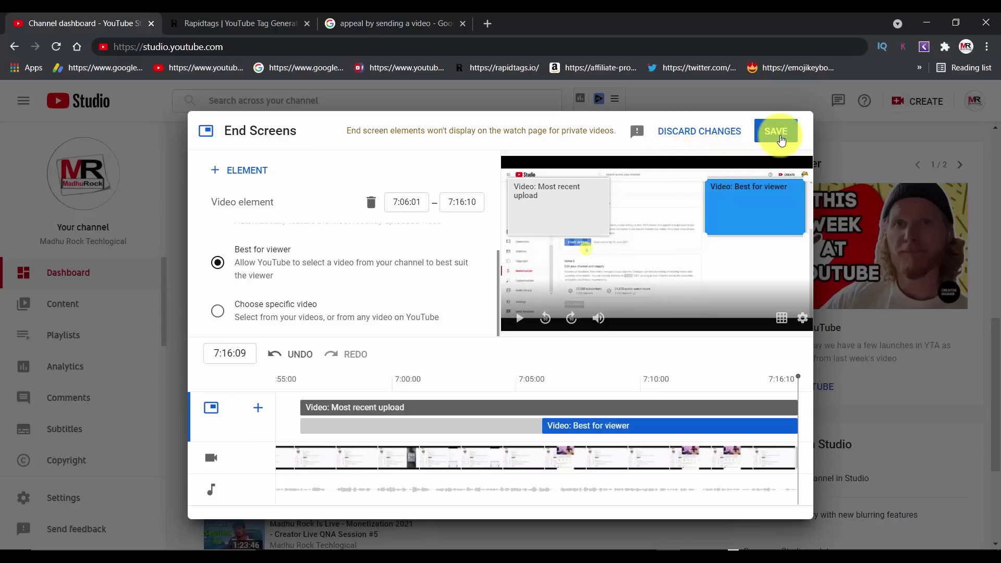
{"action": "left_click", "coordinate": [780, 137]}
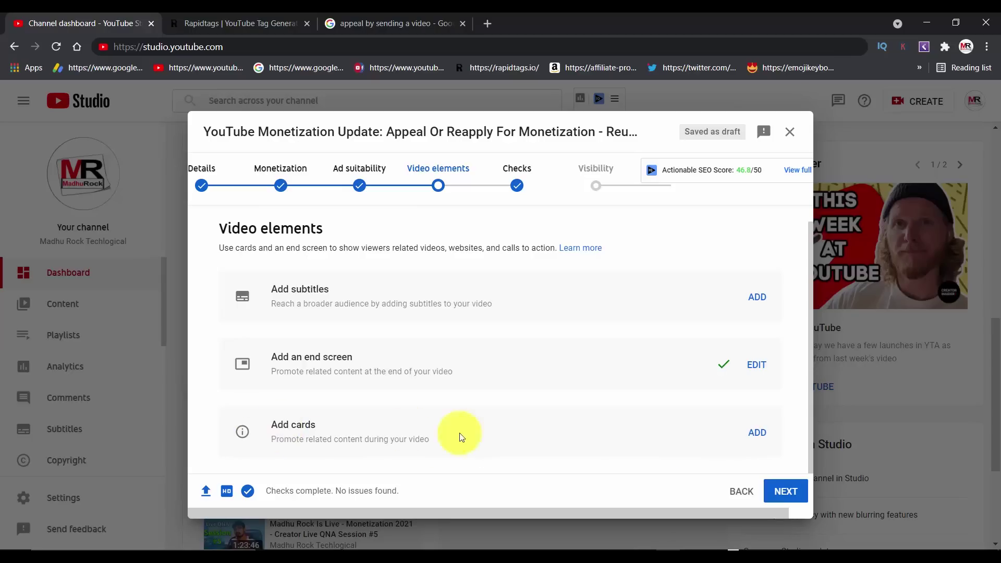
{"action": "left_click", "coordinate": [751, 435]}
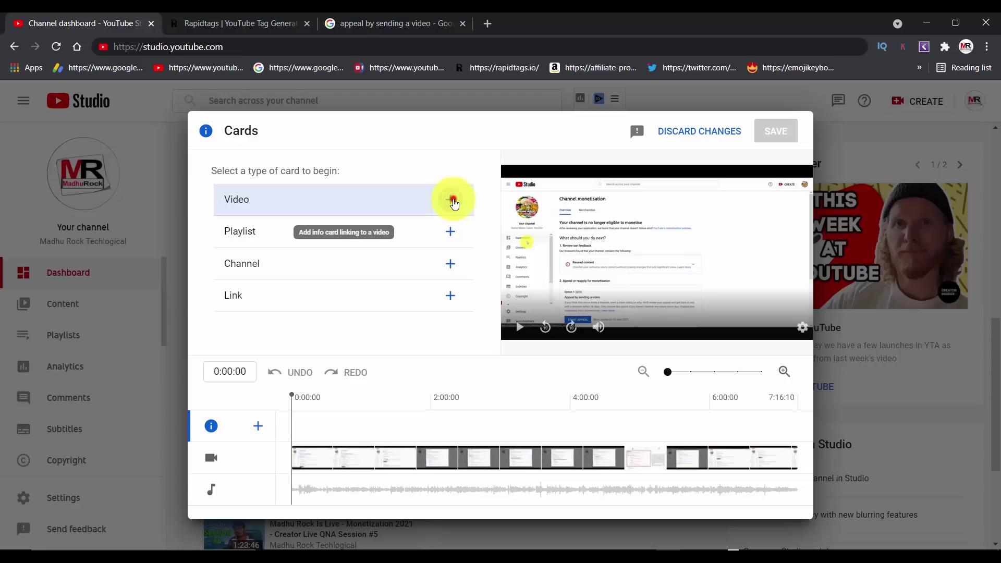
Add a video card for the channel's first video at 1:33:22 and preview it.
{"action": "left_click", "coordinate": [453, 202]}
{"action": "left_click", "coordinate": [281, 260]}
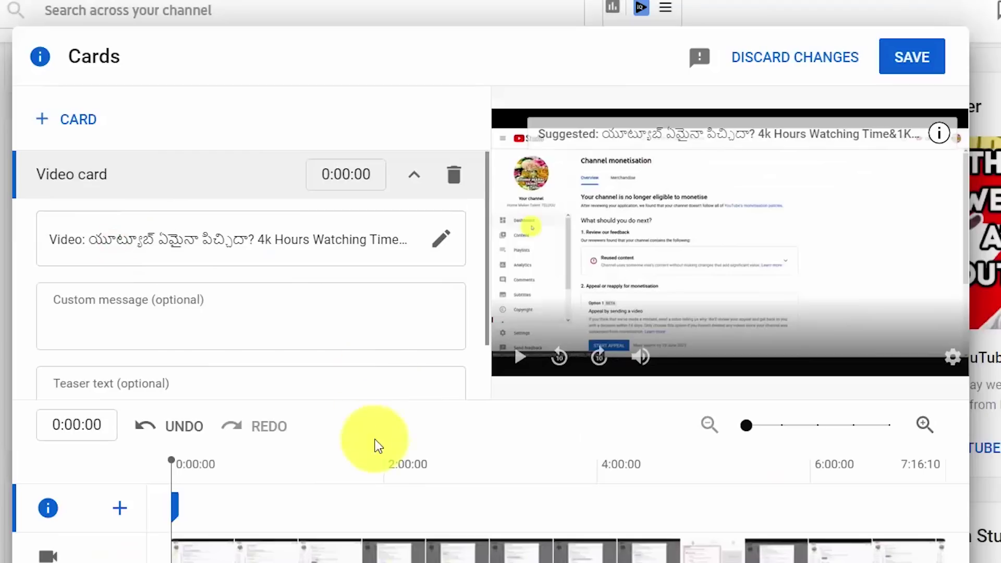
{"action": "left_click_drag", "start_coordinate": [176, 510], "coordinate": [340, 510]}
{"action": "left_click_drag", "start_coordinate": [175, 458], "coordinate": [339, 467]}
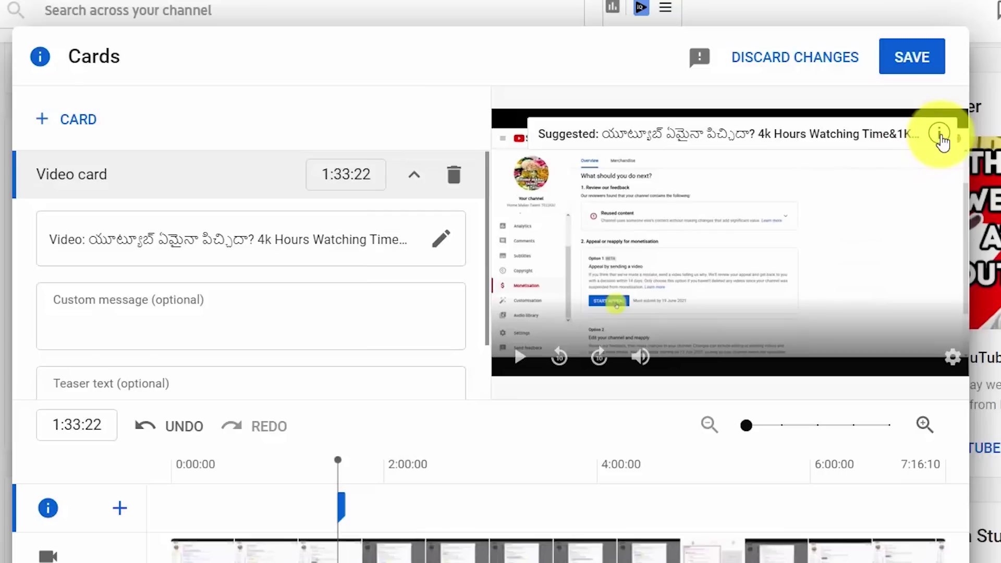
{"action": "left_click", "coordinate": [910, 141]}
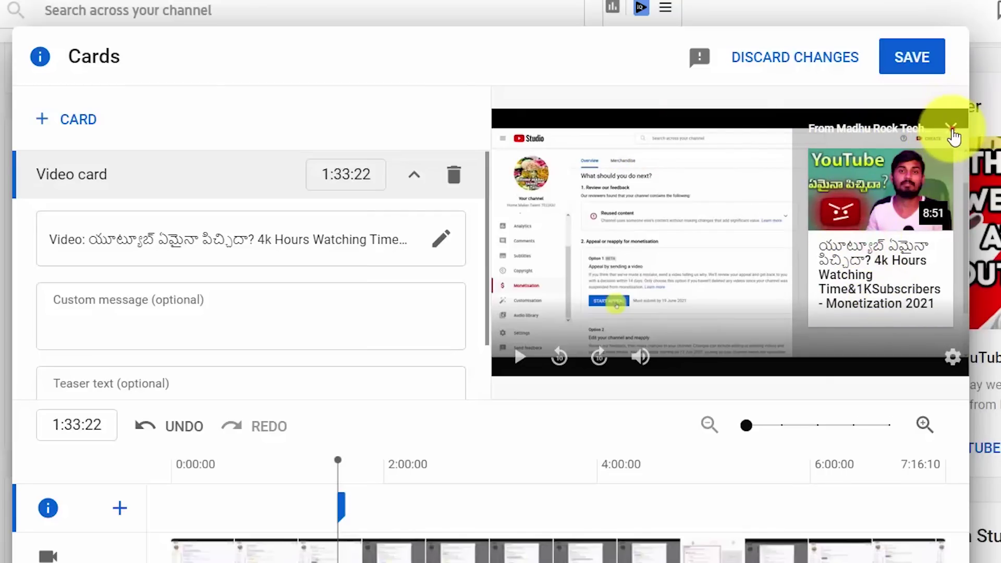
{"action": "left_click", "coordinate": [953, 131]}
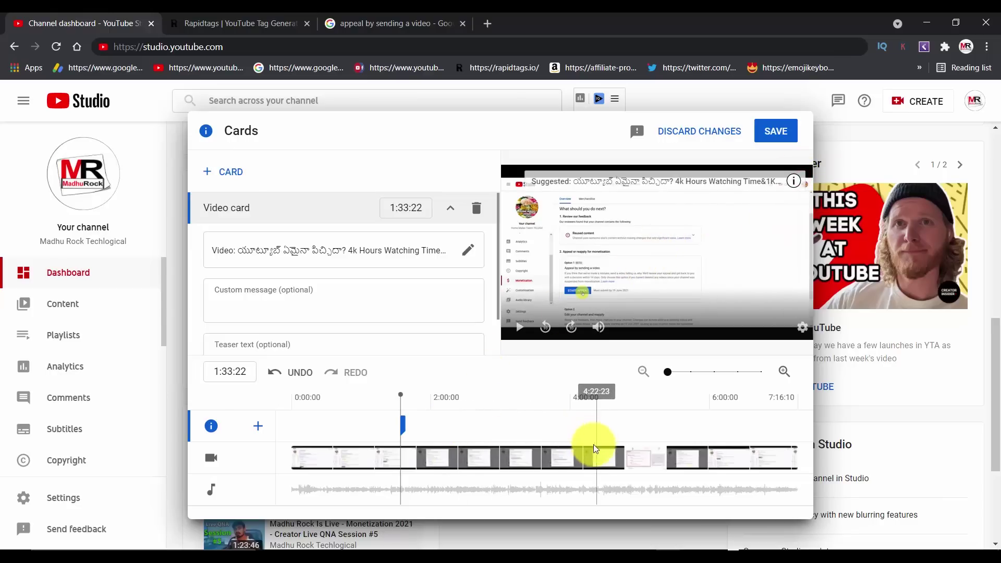
Add a second video card for the social media links video at 4:12:20.
{"action": "left_click", "coordinate": [591, 448]}
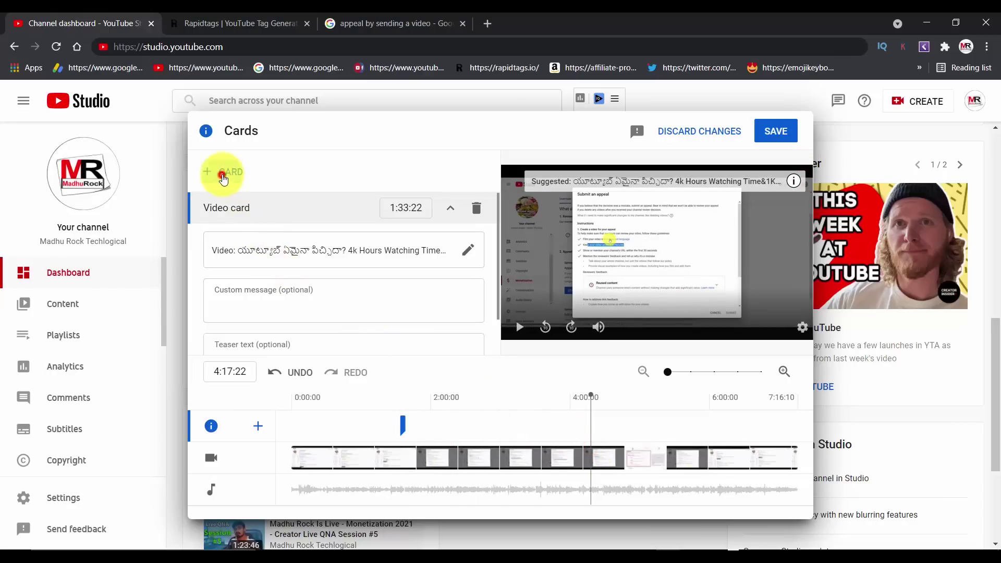
{"action": "left_click", "coordinate": [222, 176]}
{"action": "left_click", "coordinate": [225, 171]}
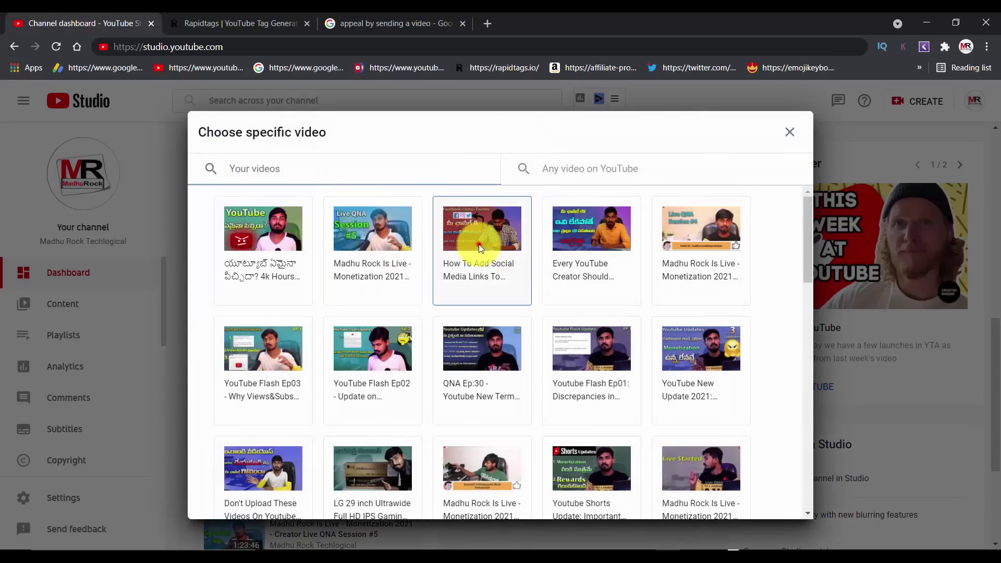
{"action": "left_click", "coordinate": [479, 246]}
{"action": "left_click_drag", "start_coordinate": [592, 429], "coordinate": [612, 429]}
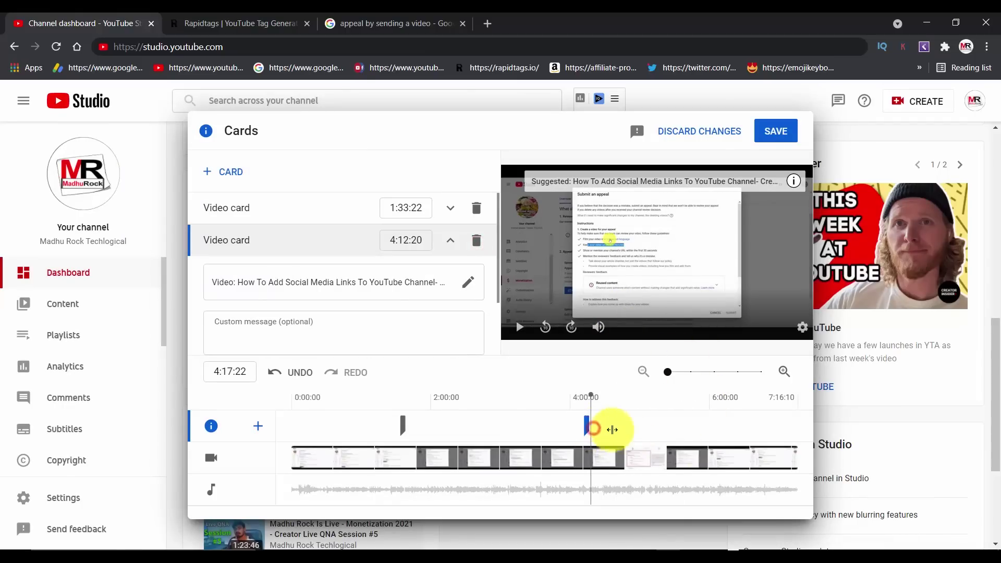
Set the 6:29:04 card's message to 'Hello Guys' and teaser to 'Check Out These Videos!'.
{"action": "left_click", "coordinate": [722, 452]}
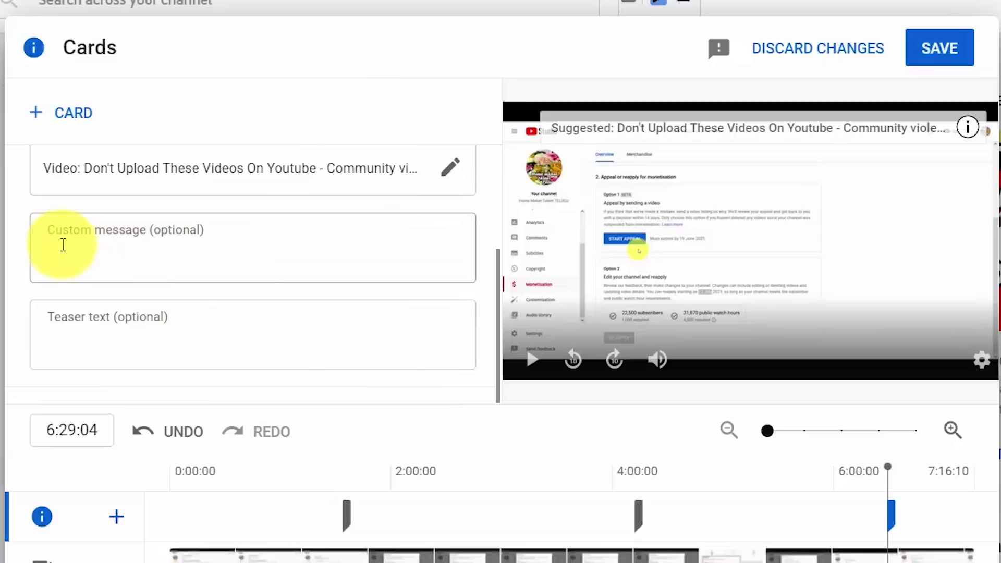
{"action": "left_click", "coordinate": [83, 251]}
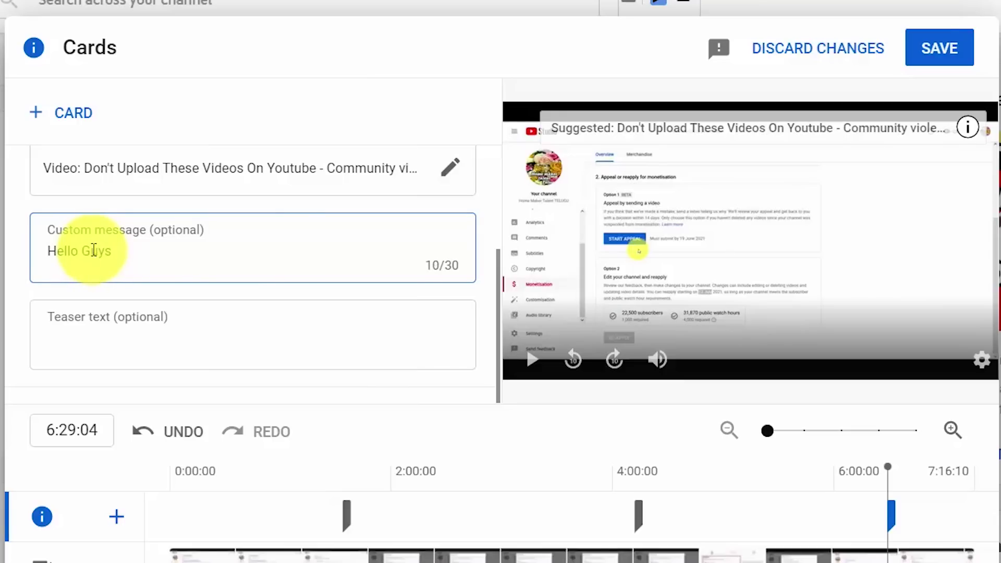
{"action": "left_click", "coordinate": [101, 324]}
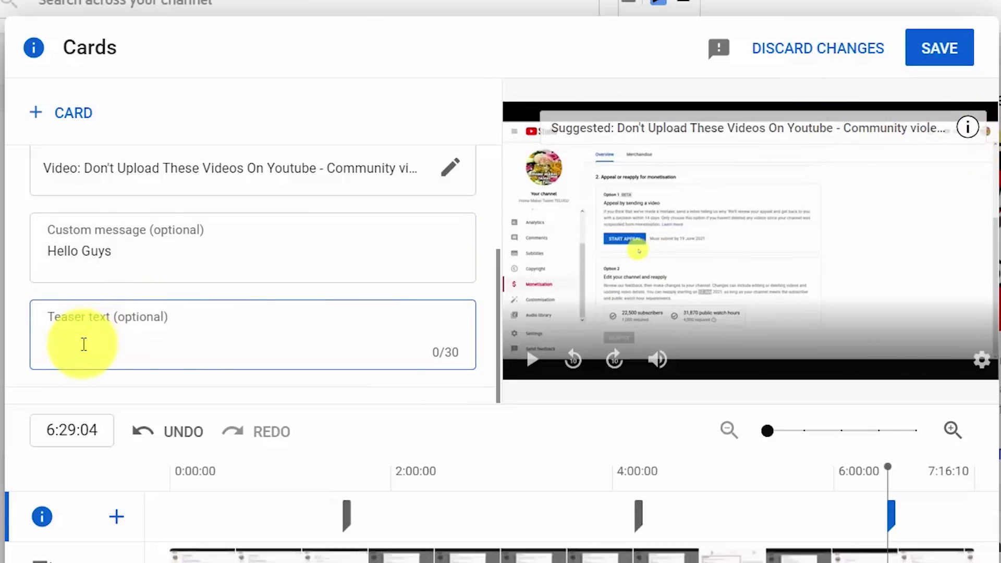
{"action": "type", "text": "Check Out"}
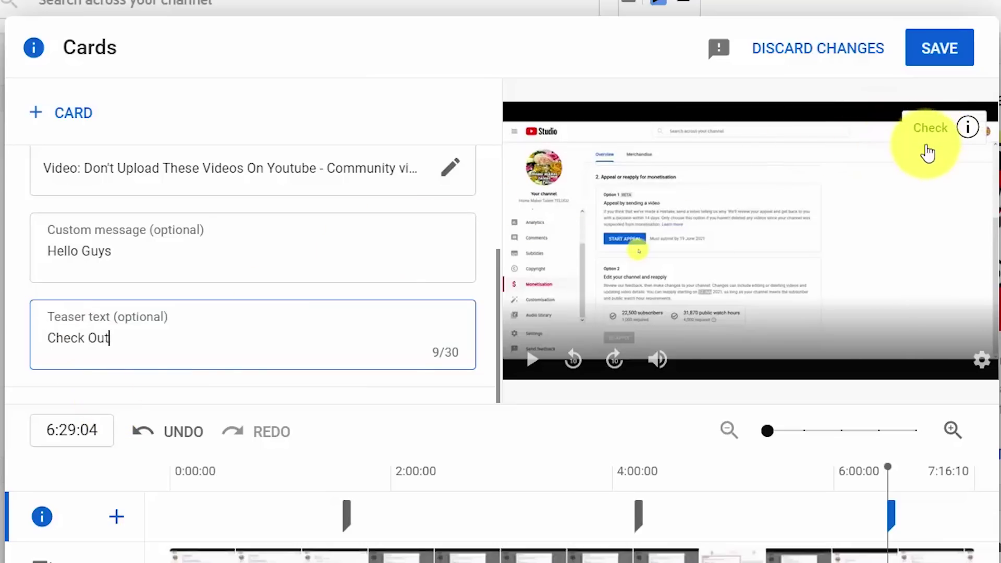
{"action": "type", "text": "Videos!"}
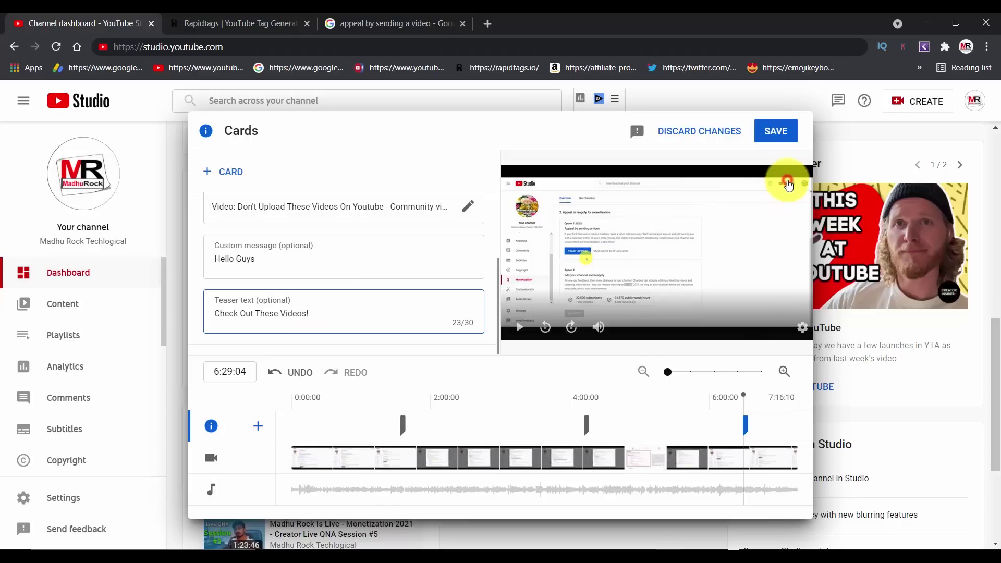
{"action": "left_click", "coordinate": [785, 180]}
{"action": "scroll", "coordinate": [784, 264], "scroll_direction": "down", "scroll_amount": 4}
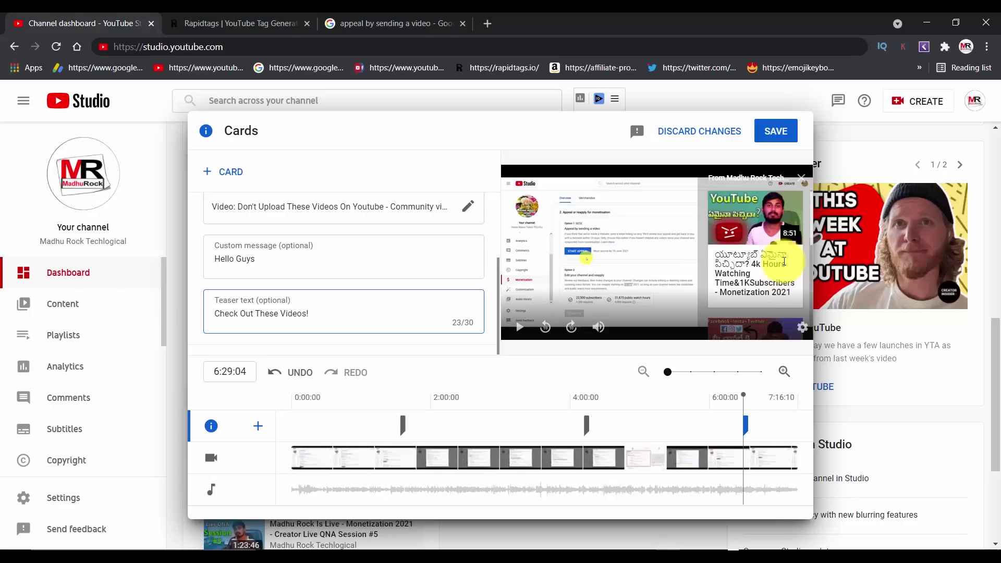
{"action": "left_click", "coordinate": [804, 178]}
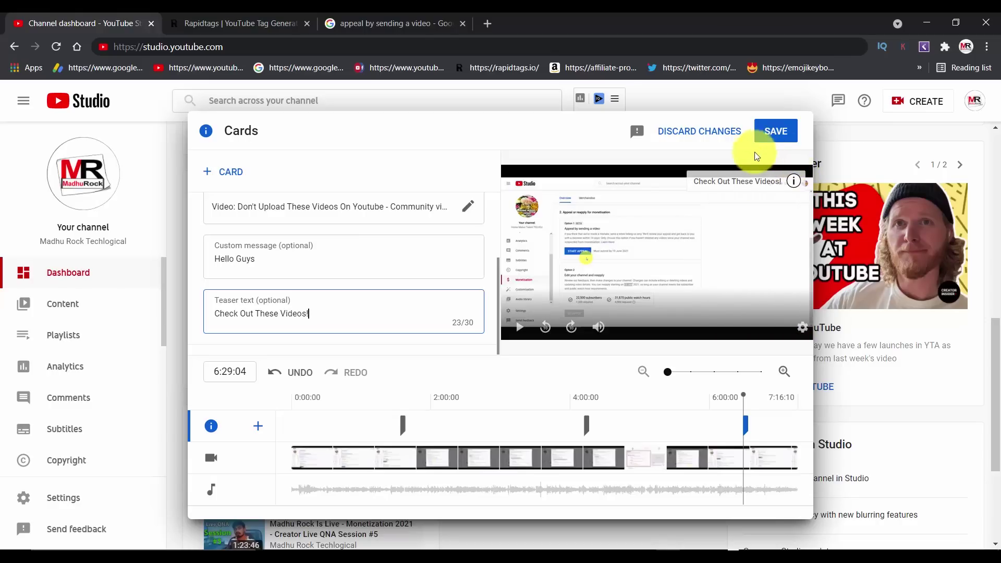
Save the cards and pass Checks, with no copyright or ad suitability issues.
{"action": "left_click", "coordinate": [776, 135]}
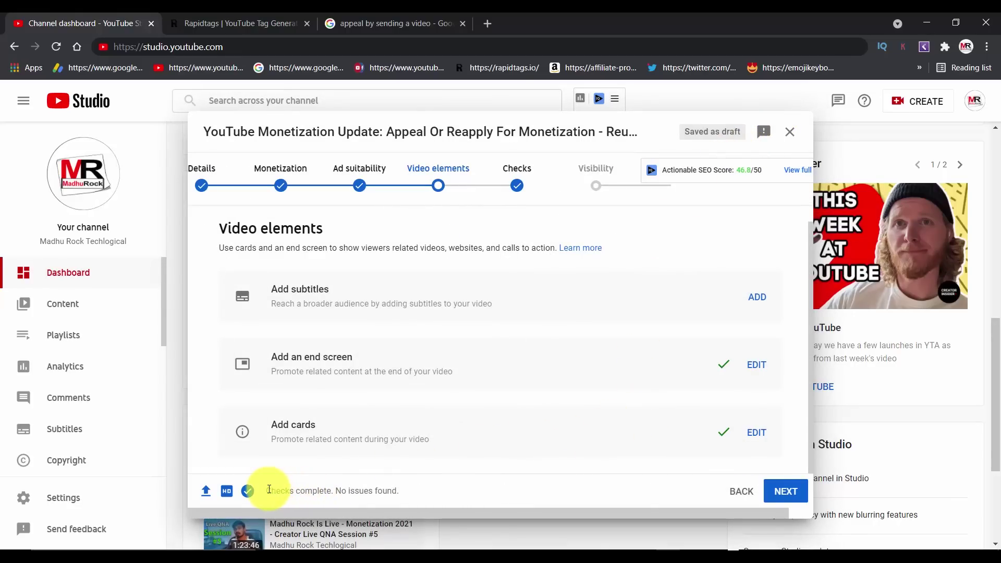
{"action": "left_click", "coordinate": [784, 496]}
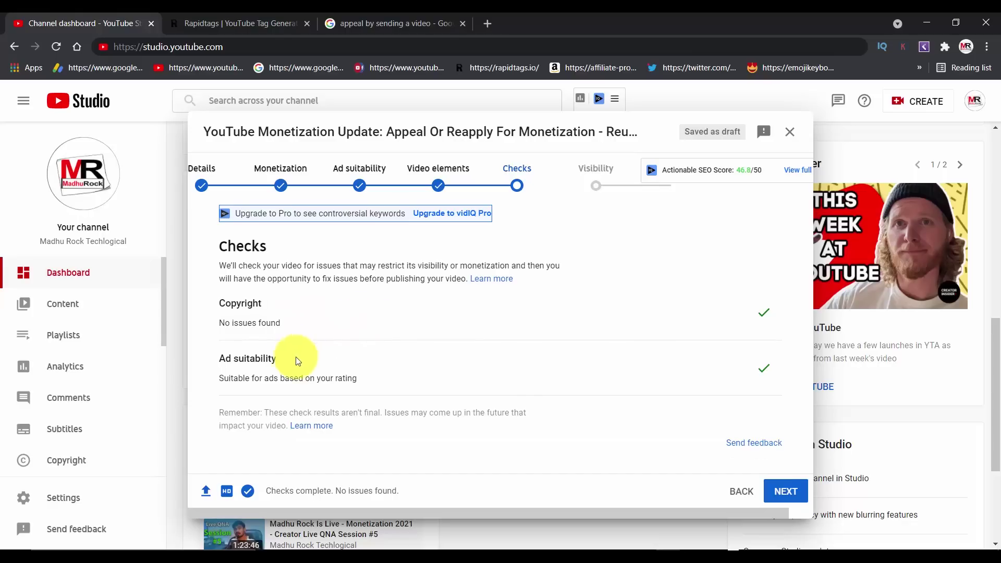
{"action": "left_click", "coordinate": [220, 379]}
{"action": "left_click_drag", "start_coordinate": [236, 381], "coordinate": [391, 385]}
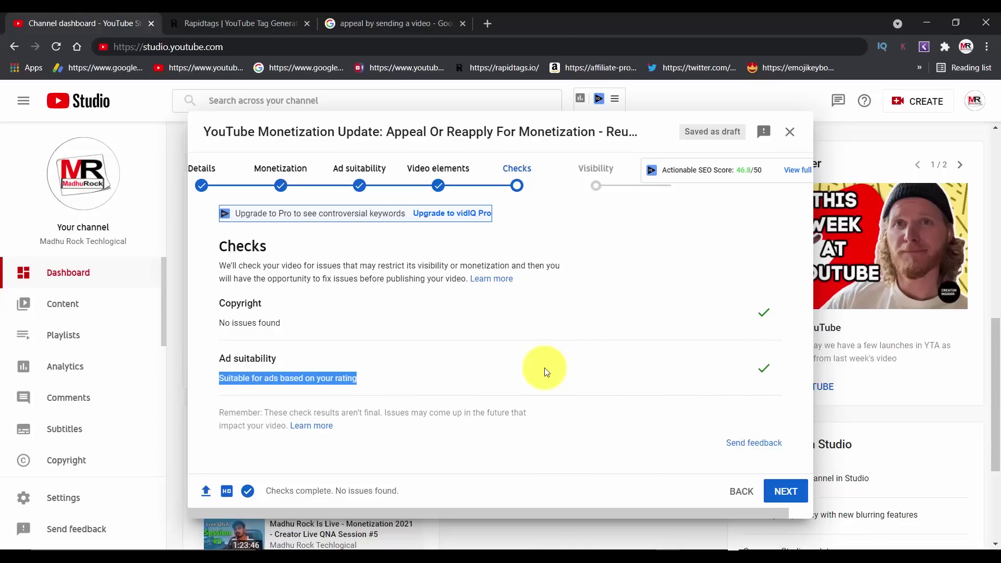
{"action": "triple_click", "coordinate": [761, 293]}
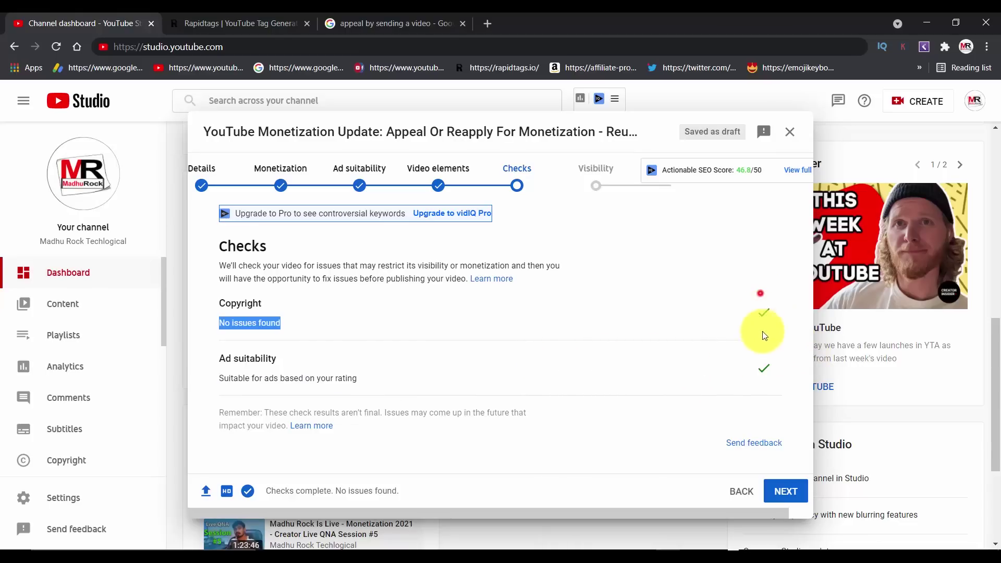
{"action": "left_click", "coordinate": [762, 307]}
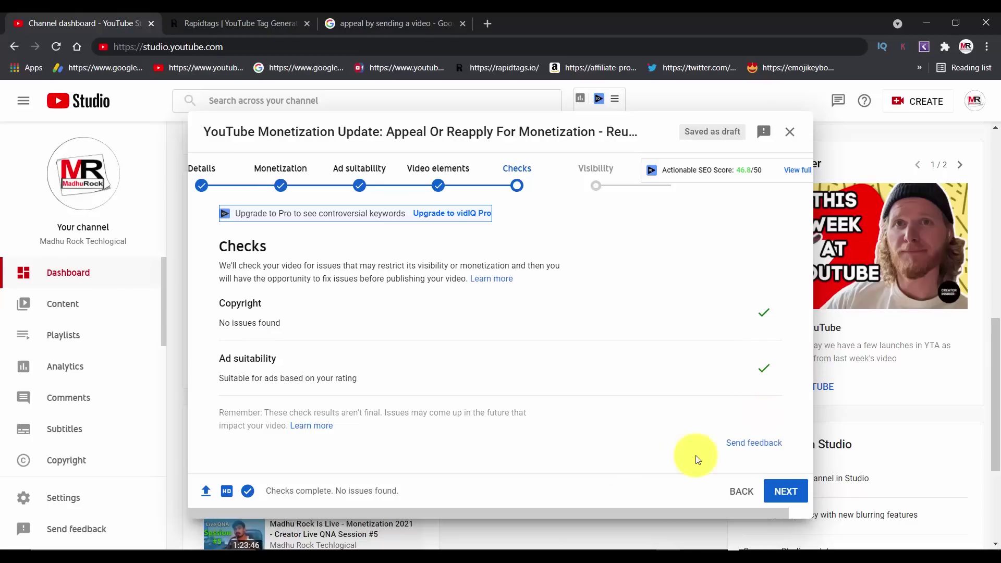
{"action": "left_click", "coordinate": [783, 492]}
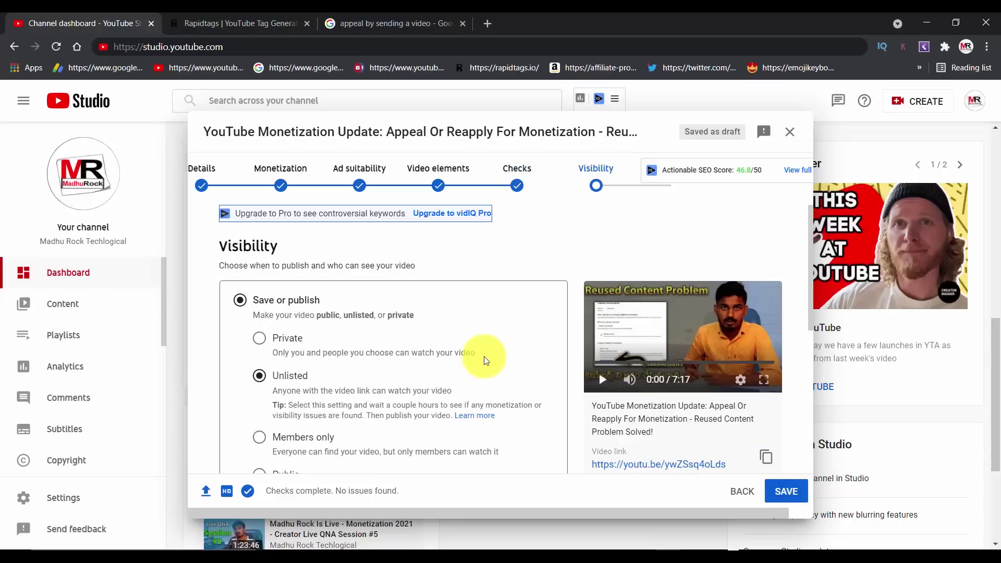
Try the Public, Members, Unlisted and Private options, then choose Schedule publishing.
{"action": "scroll", "coordinate": [351, 305], "scroll_direction": "down", "scroll_amount": 1}
{"action": "scroll", "coordinate": [353, 305], "scroll_direction": "down", "scroll_amount": 1}
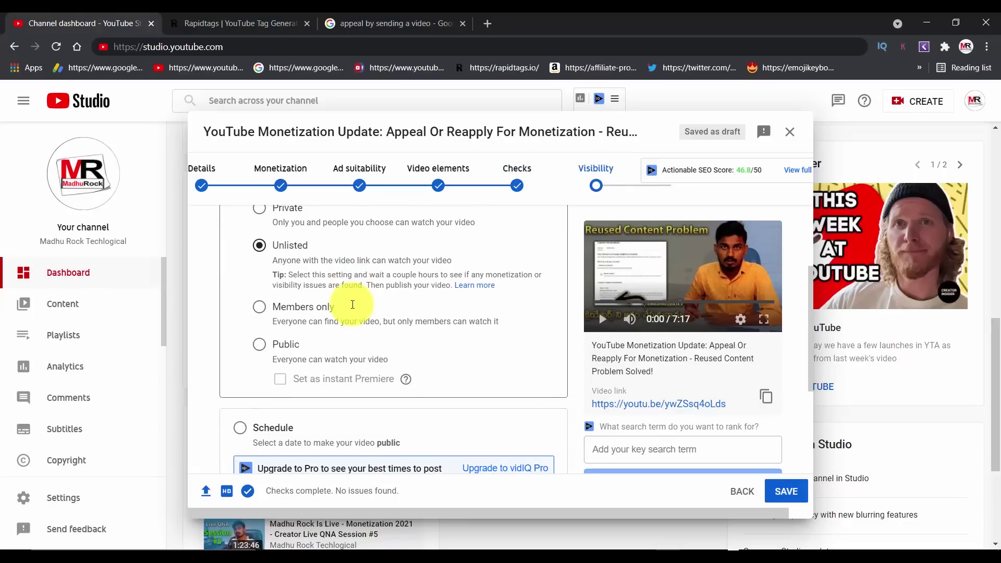
{"action": "scroll", "coordinate": [352, 305], "scroll_direction": "up", "scroll_amount": 2}
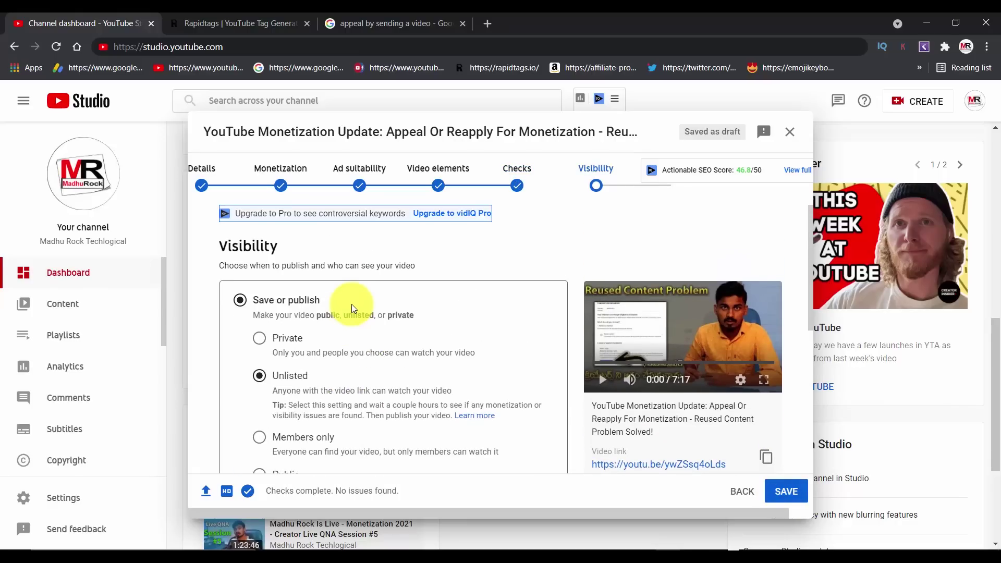
{"action": "scroll", "coordinate": [296, 368], "scroll_direction": "down", "scroll_amount": 3}
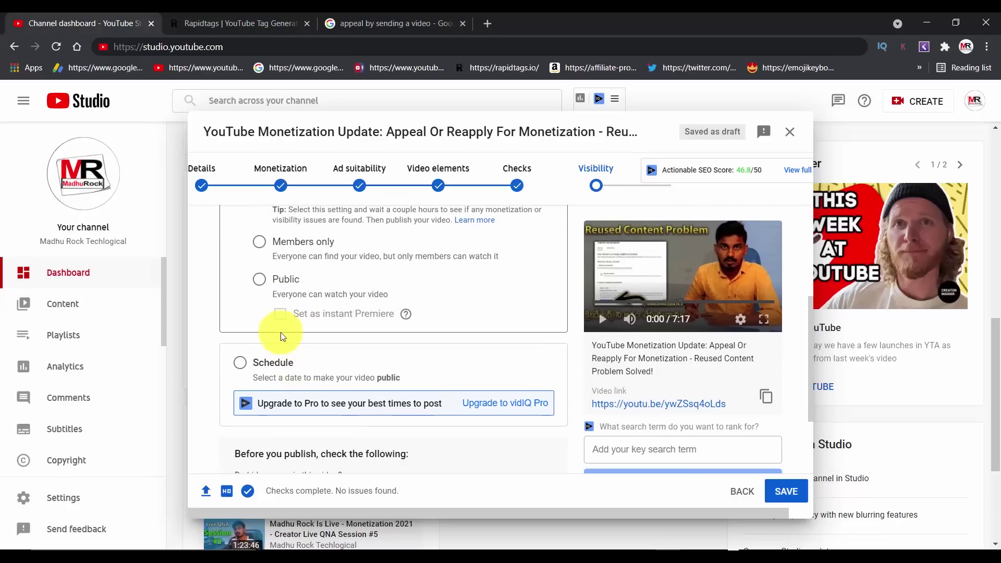
{"action": "left_click", "coordinate": [259, 286]}
{"action": "scroll", "coordinate": [261, 292], "scroll_direction": "up", "scroll_amount": 1}
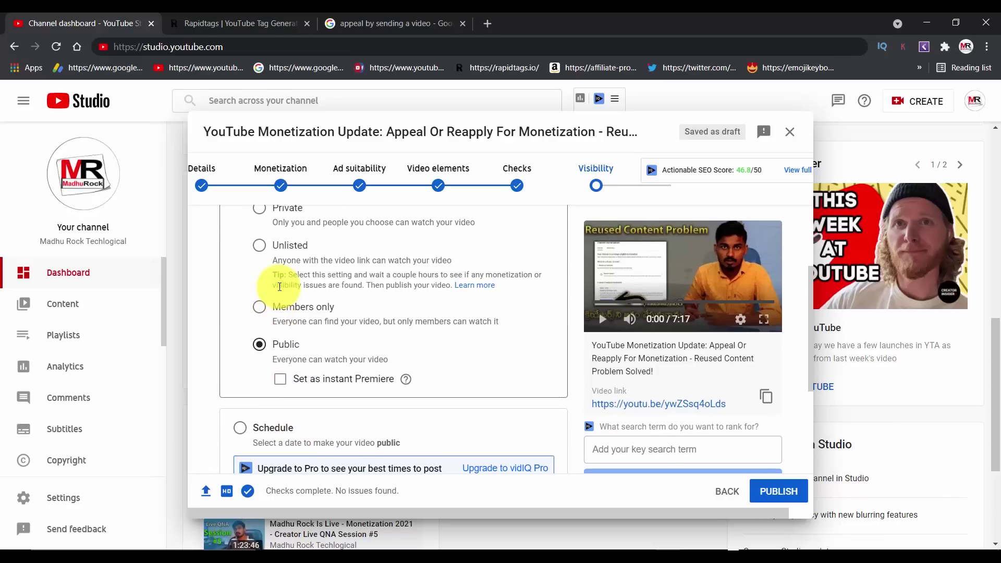
{"action": "left_click", "coordinate": [260, 307]}
{"action": "scroll", "coordinate": [269, 292], "scroll_direction": "up", "scroll_amount": 1}
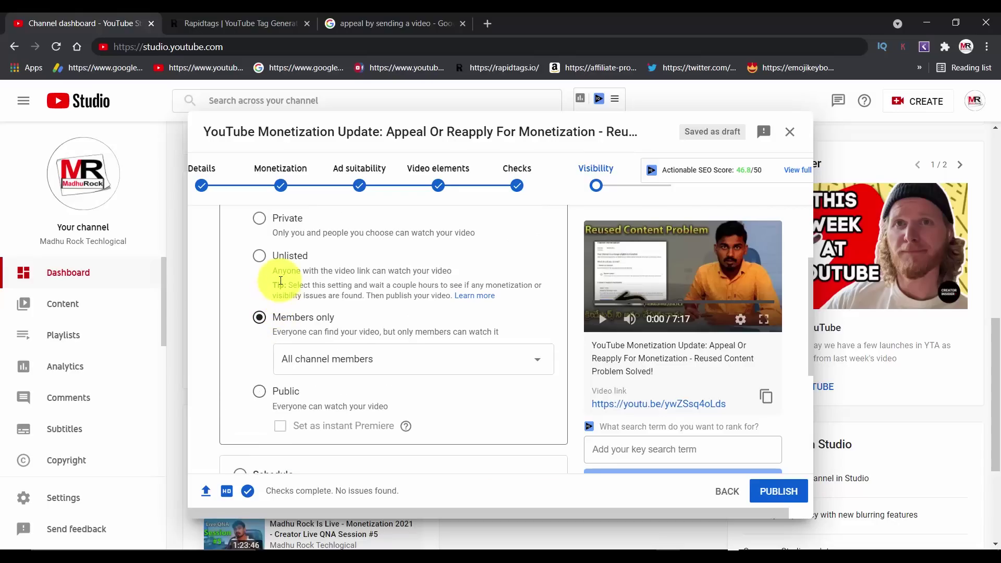
{"action": "left_click", "coordinate": [258, 313]}
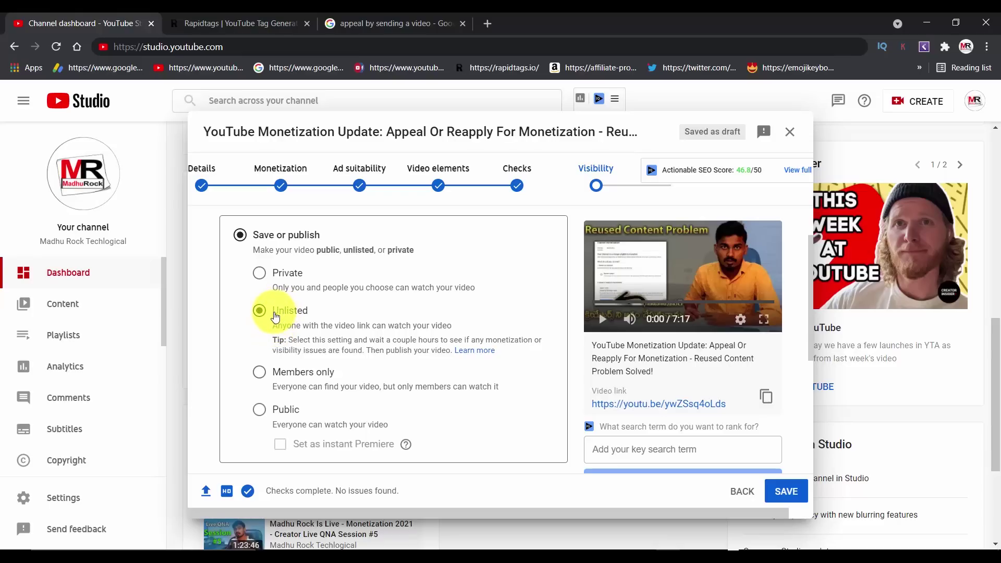
{"action": "left_click", "coordinate": [260, 273]}
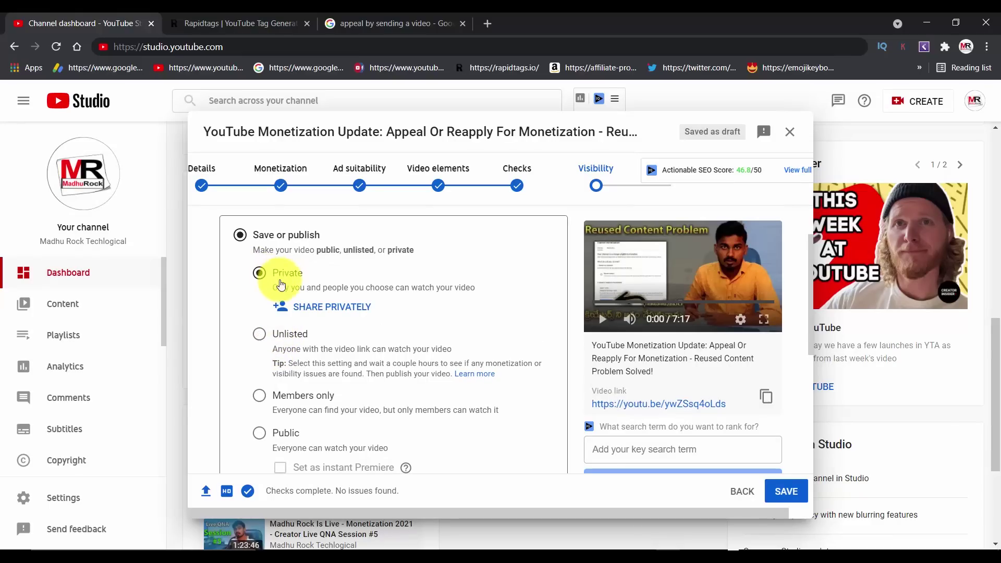
{"action": "scroll", "coordinate": [312, 412], "scroll_direction": "down", "scroll_amount": 3}
{"action": "scroll", "coordinate": [250, 386], "scroll_direction": "up", "scroll_amount": 1}
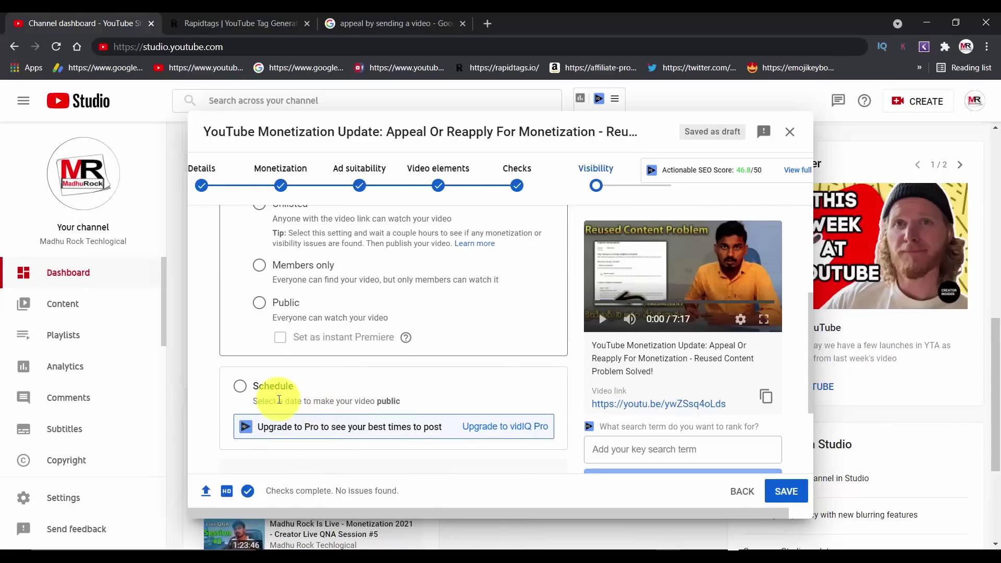
{"action": "left_click", "coordinate": [243, 384]}
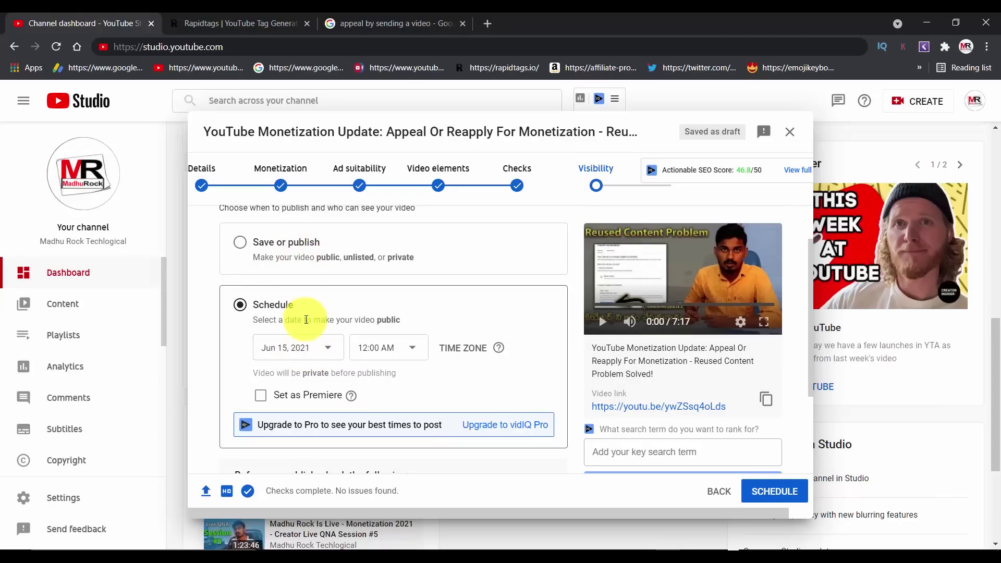
Set the scheduled publish date to June 16, 2021.
{"action": "left_click", "coordinate": [258, 23]}
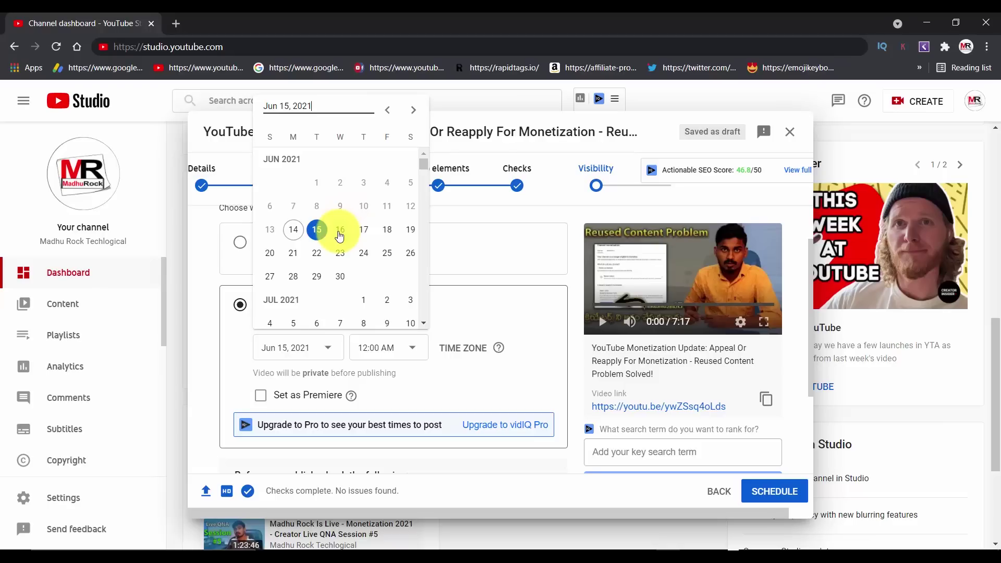
{"action": "left_click", "coordinate": [340, 231]}
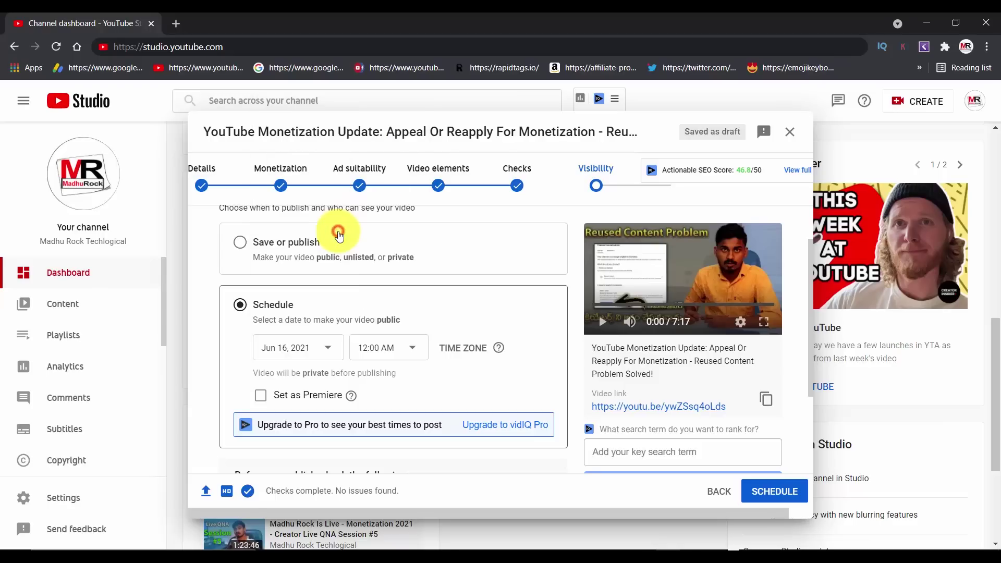
{"action": "left_click", "coordinate": [317, 353]}
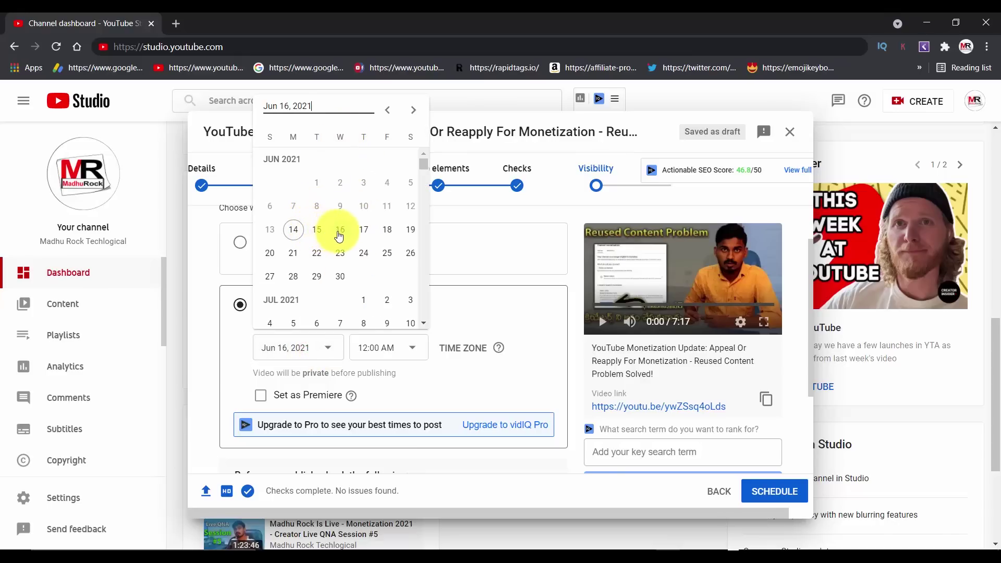
{"action": "left_click", "coordinate": [337, 230]}
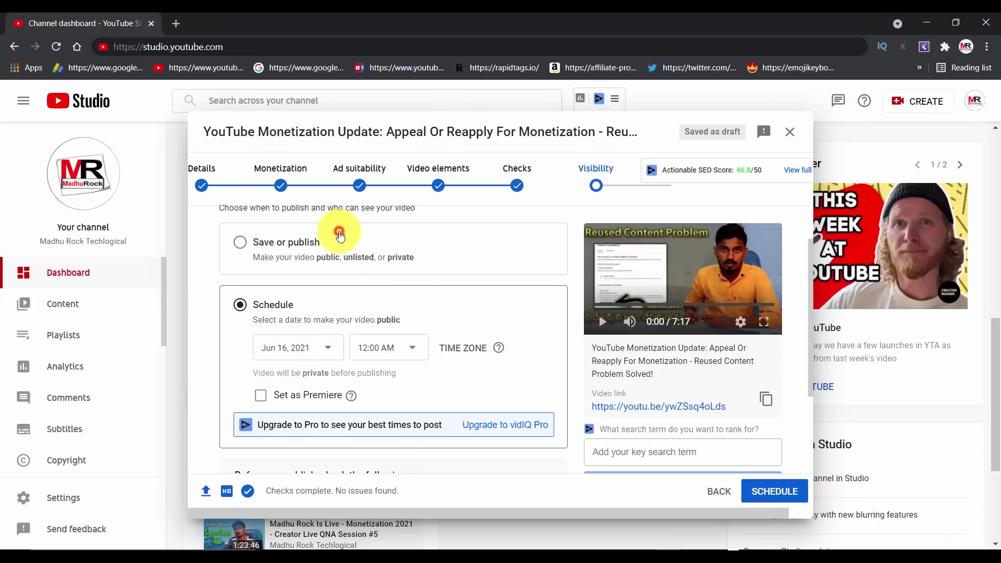
Set the scheduled publish time to 11:00 AM.
{"action": "left_click", "coordinate": [381, 351]}
{"action": "scroll", "coordinate": [388, 258], "scroll_direction": "down", "scroll_amount": 4}
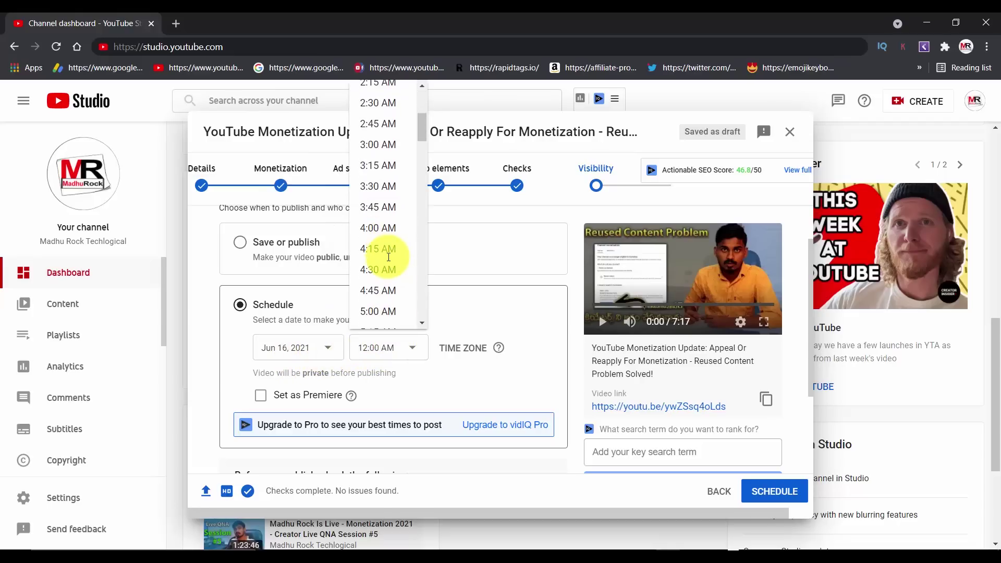
{"action": "scroll", "coordinate": [388, 258], "scroll_direction": "down", "scroll_amount": 3}
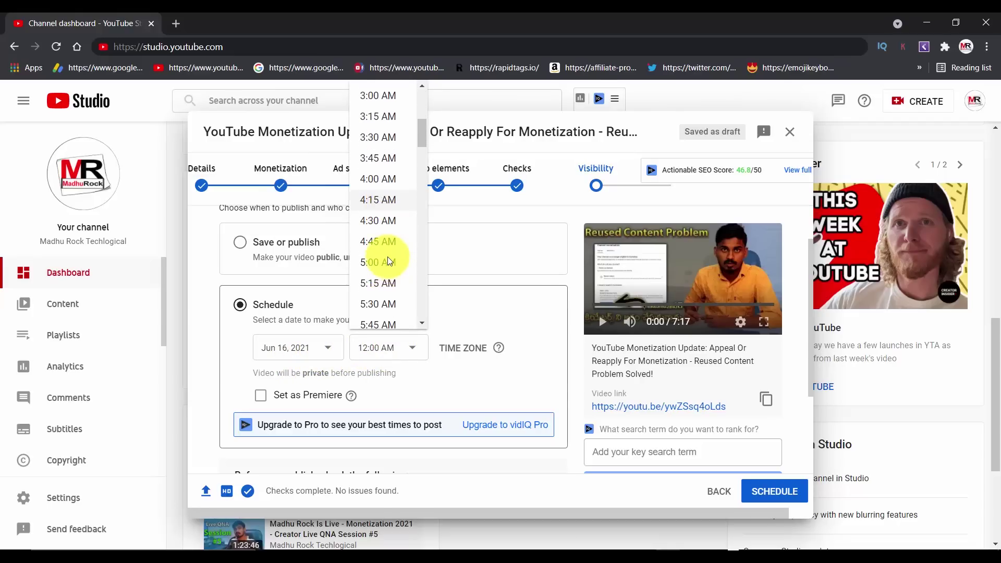
{"action": "scroll", "coordinate": [388, 259], "scroll_direction": "down", "scroll_amount": 3}
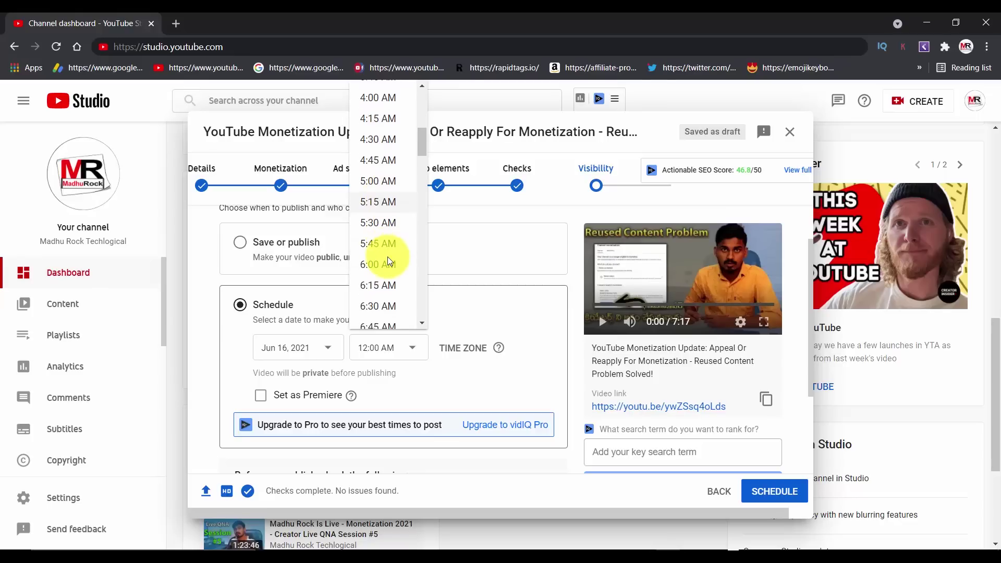
{"action": "scroll", "coordinate": [387, 259], "scroll_direction": "down", "scroll_amount": 2}
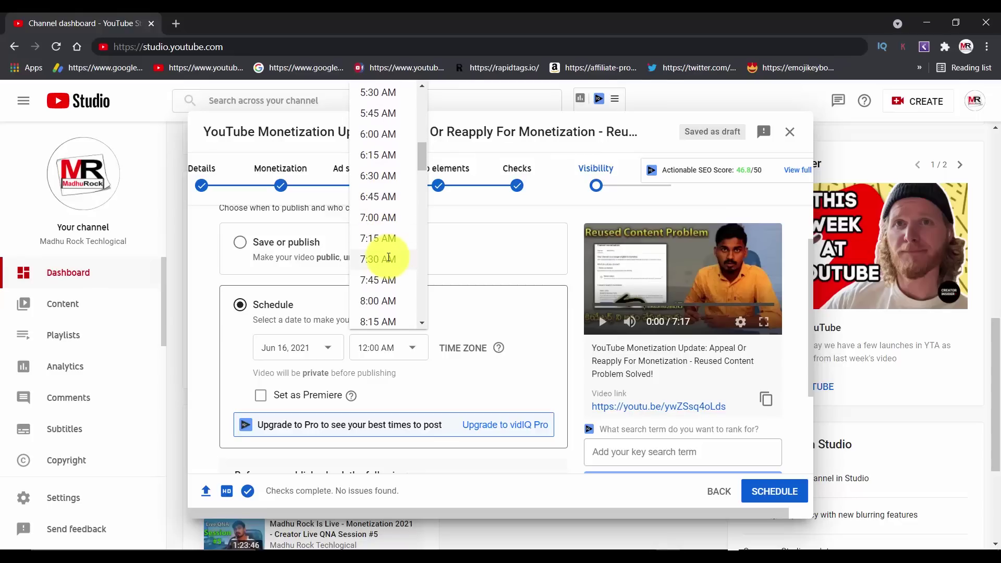
{"action": "scroll", "coordinate": [389, 257], "scroll_direction": "down", "scroll_amount": 5}
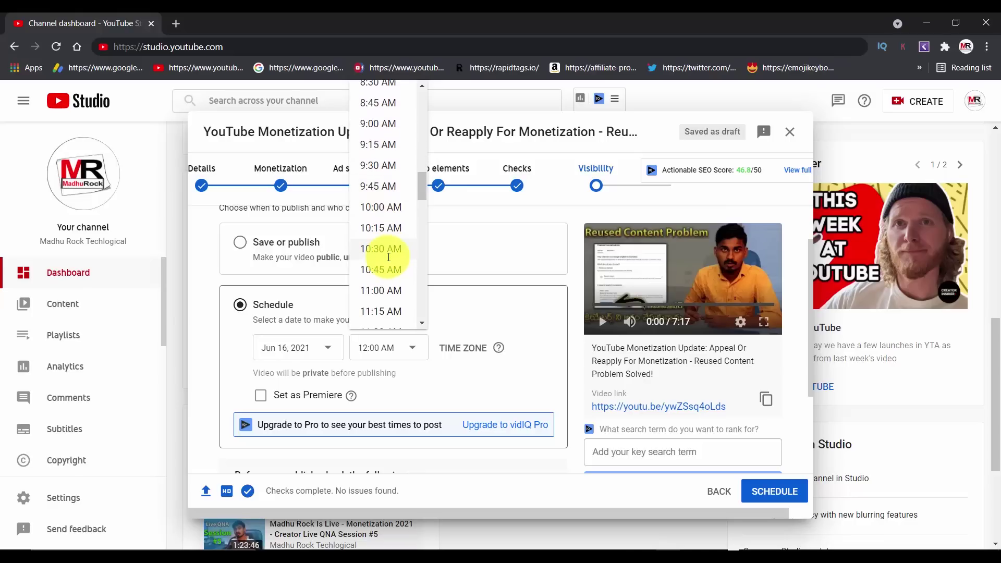
{"action": "left_click", "coordinate": [381, 289]}
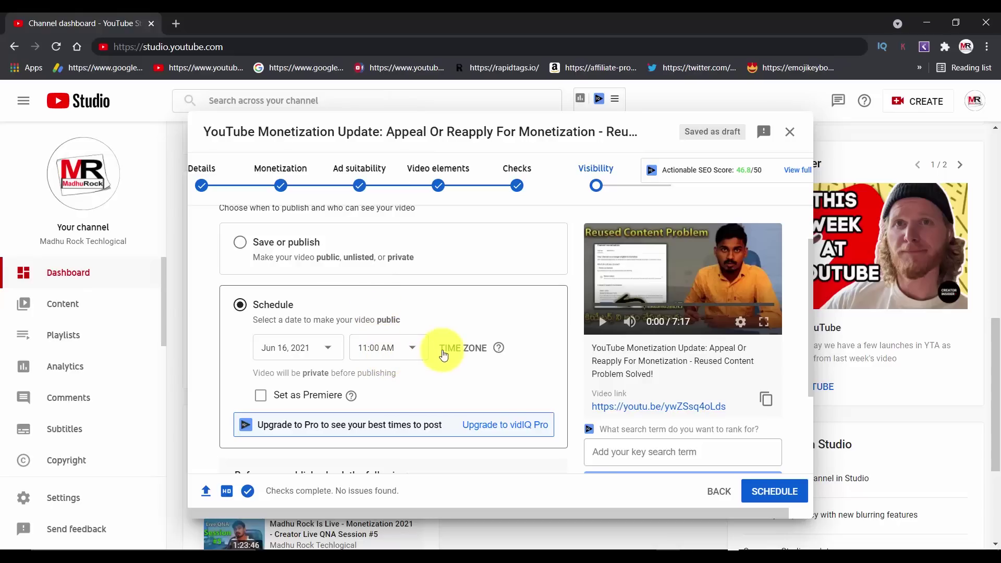
Choose the (GMT+0530) Local Time time zone for the schedule.
{"action": "left_click", "coordinate": [461, 353]}
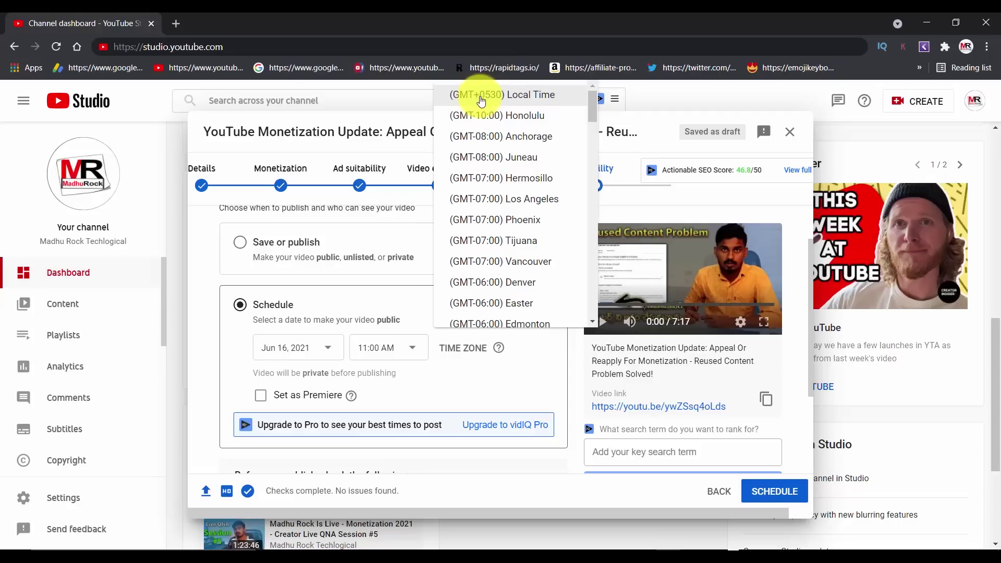
{"action": "left_click", "coordinate": [482, 102]}
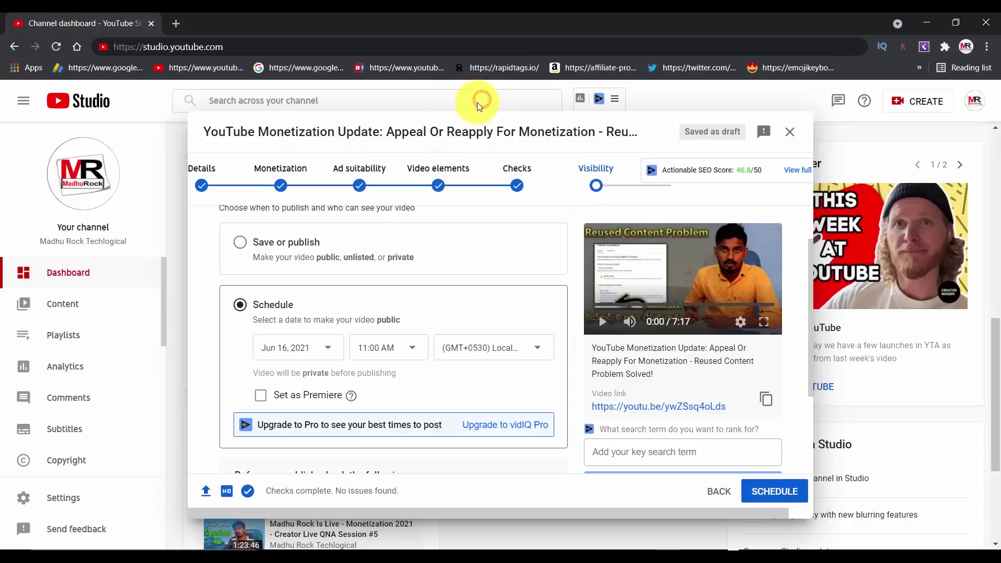
{"action": "scroll", "coordinate": [409, 345], "scroll_direction": "down", "scroll_amount": 3}
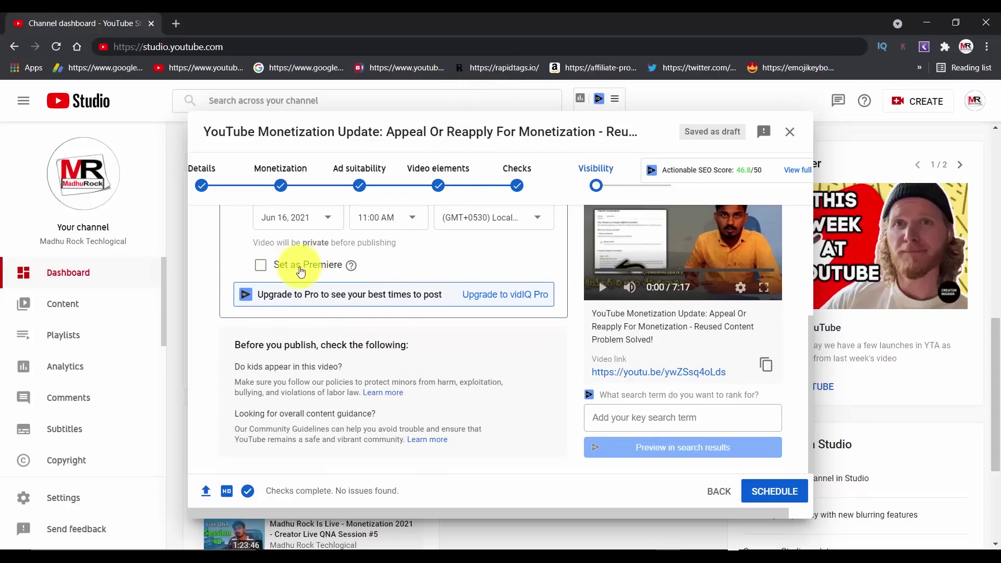
{"action": "scroll", "coordinate": [313, 293], "scroll_direction": "up", "scroll_amount": 1}
{"action": "mouse_move", "coordinate": [351, 330]}
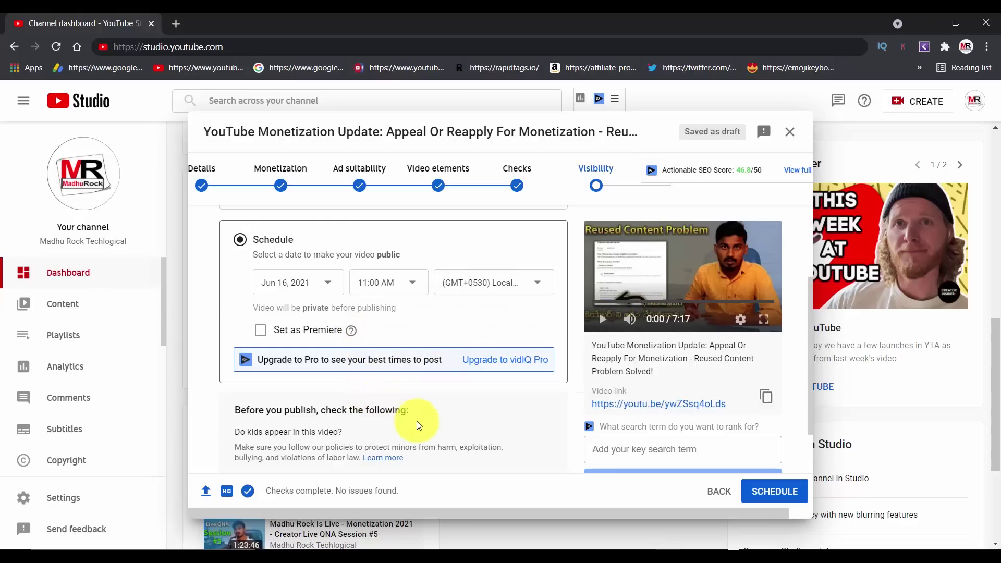
{"action": "scroll", "coordinate": [425, 419], "scroll_direction": "down", "scroll_amount": 1}
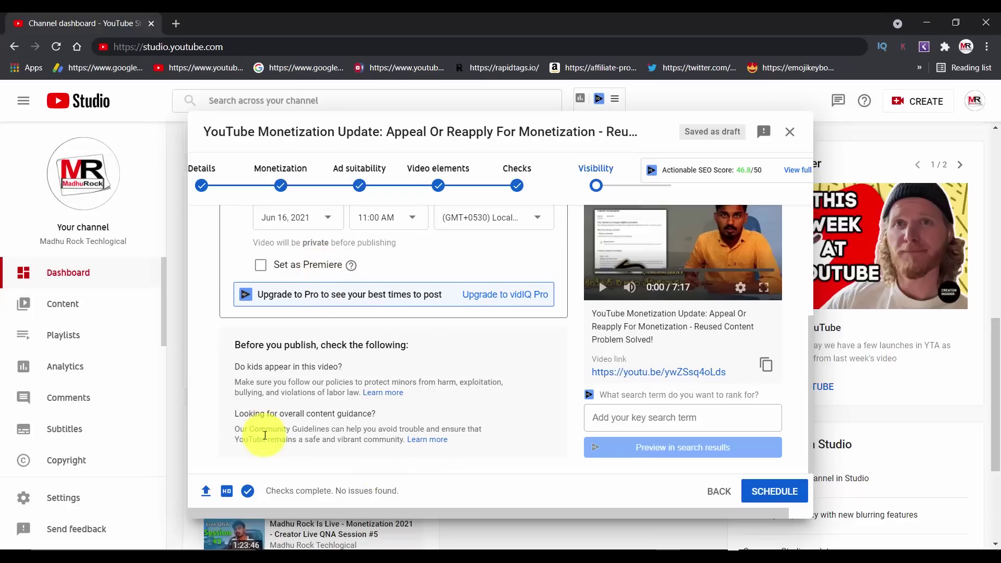
{"action": "scroll", "coordinate": [519, 433], "scroll_direction": "up", "scroll_amount": 3}
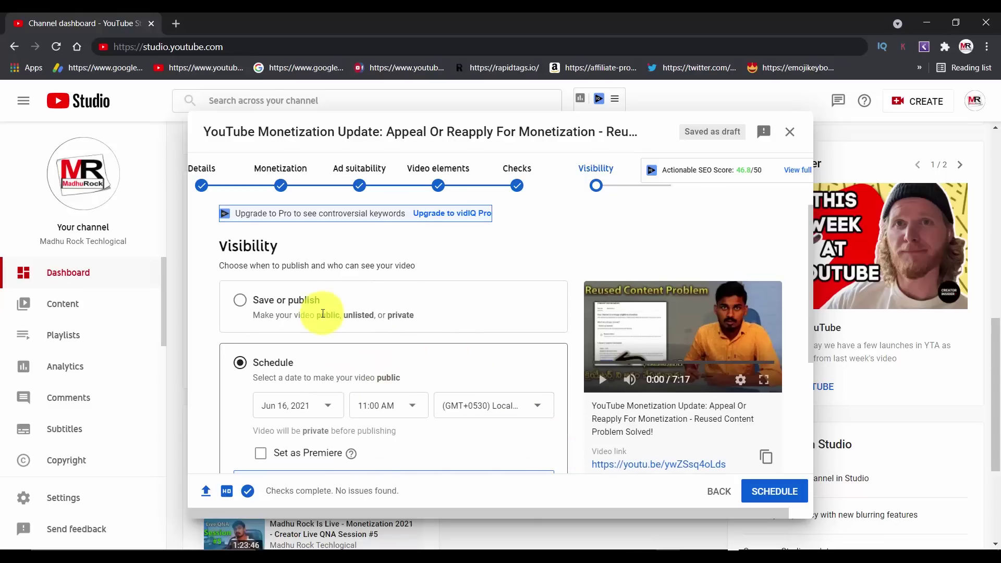
{"action": "scroll", "coordinate": [355, 320], "scroll_direction": "down", "scroll_amount": 3}
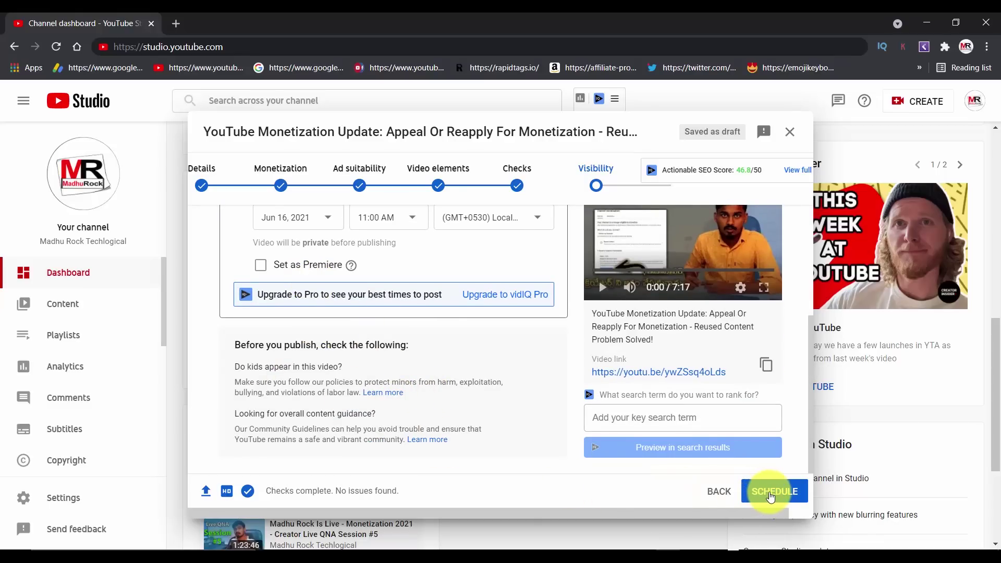
Schedule the video and dismiss the June 16, 2021 Video scheduled confirmation.
{"action": "left_click", "coordinate": [771, 493]}
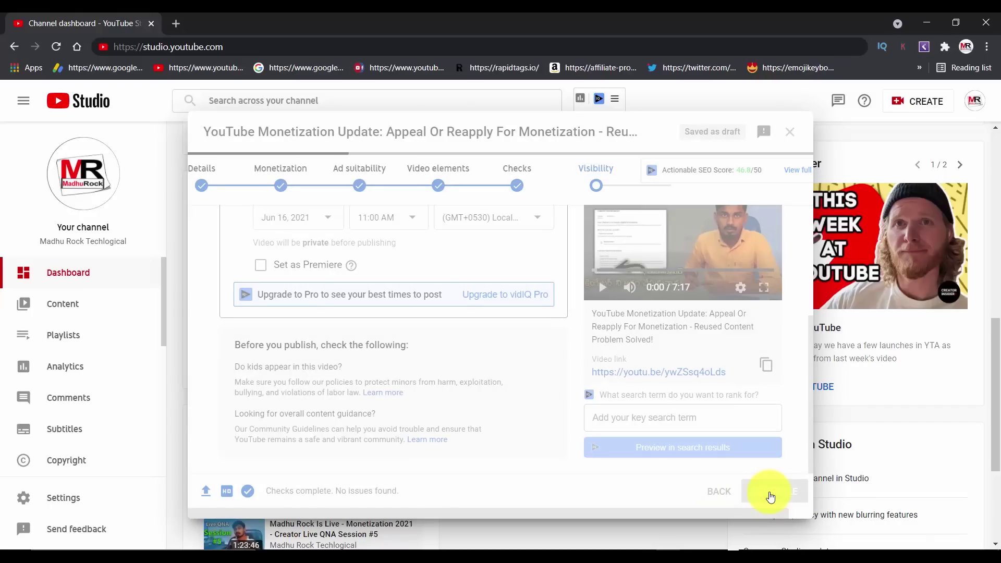
{"action": "left_click_drag", "start_coordinate": [350, 256], "coordinate": [634, 260]}
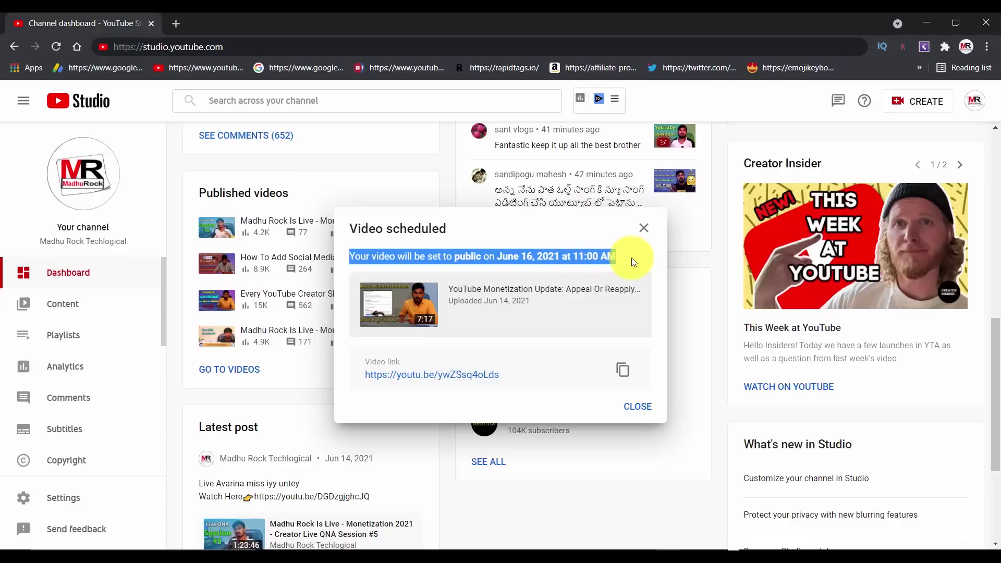
{"action": "left_click", "coordinate": [570, 259]}
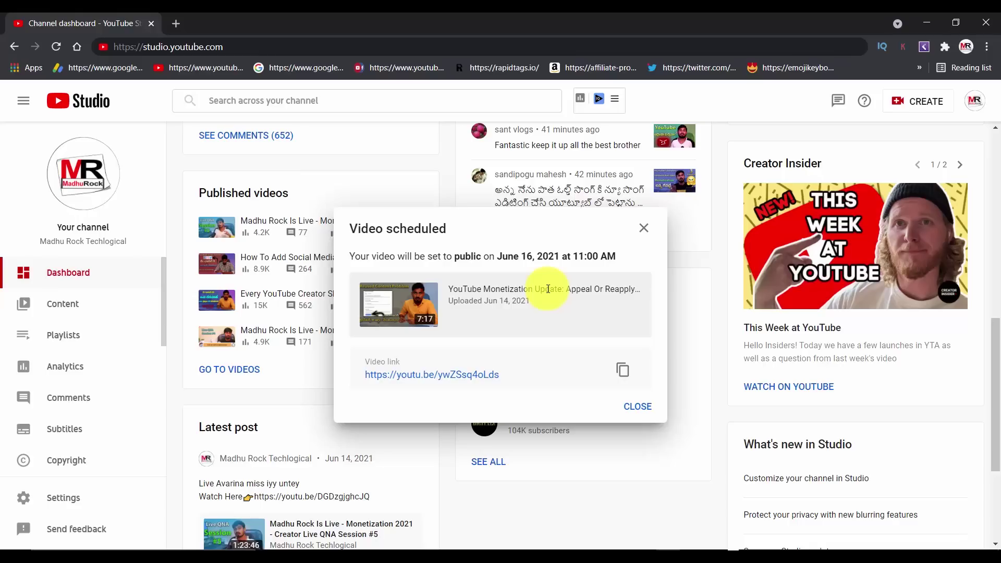
{"action": "left_click", "coordinate": [637, 407]}
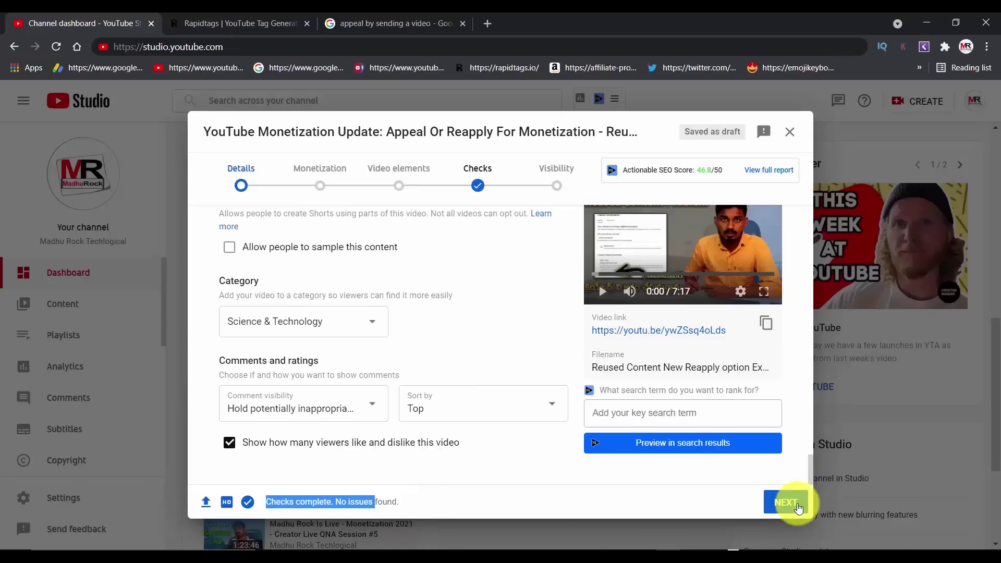
Bring the upload dialog back to its Checks step showing no copyright or ad issues.
{"action": "left_click", "coordinate": [786, 502]}
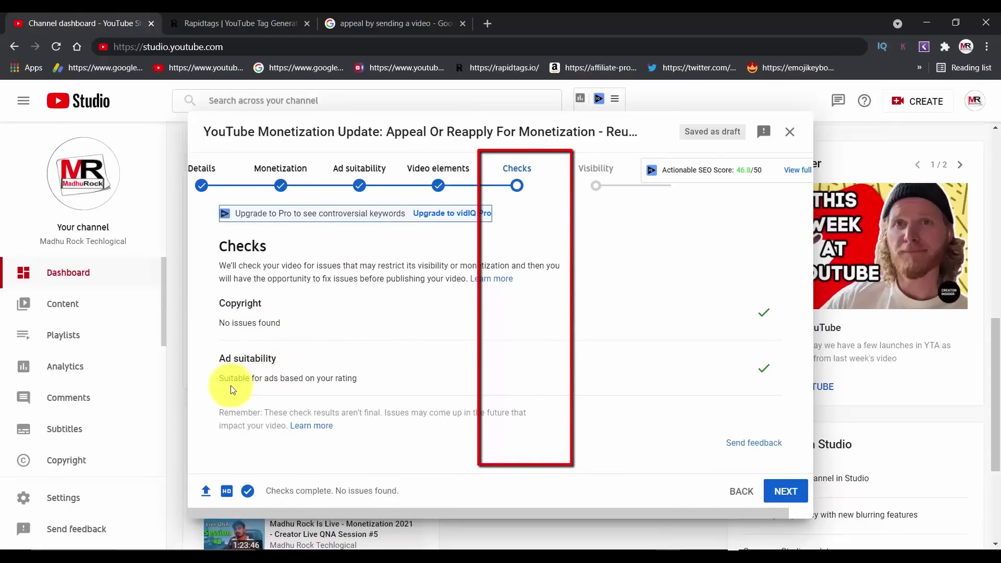
Review the ad suitability result, then reopen the calendar for the June 16 publish date.
{"action": "left_click", "coordinate": [218, 379]}
{"action": "left_click_drag", "start_coordinate": [219, 380], "coordinate": [391, 380]}
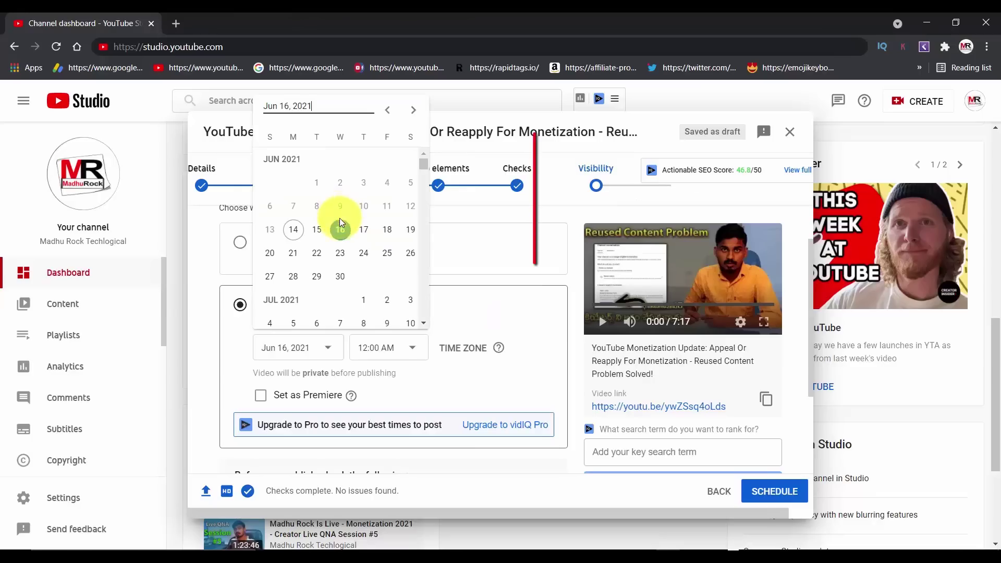
{"action": "left_click", "coordinate": [341, 228]}
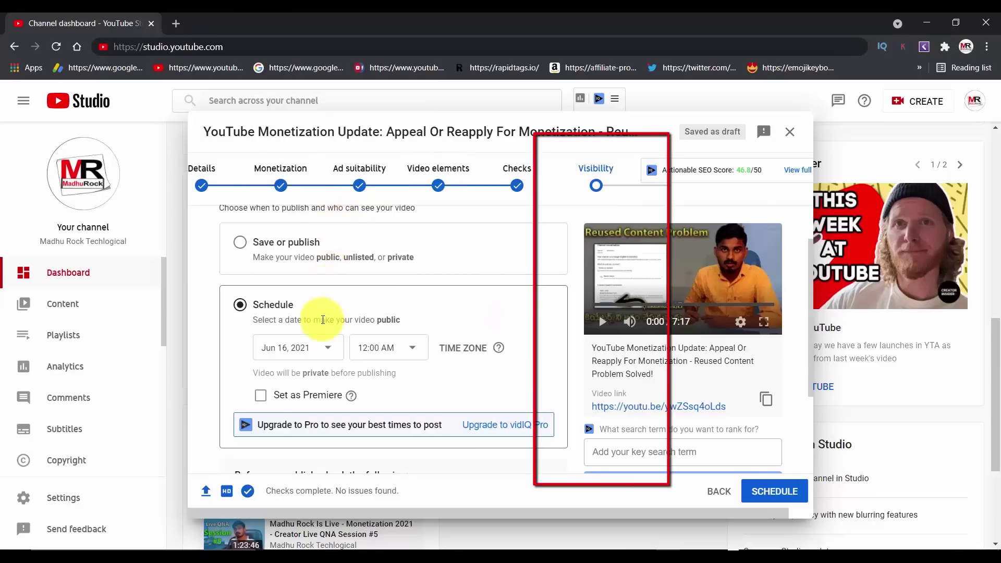
{"action": "left_click", "coordinate": [311, 347]}
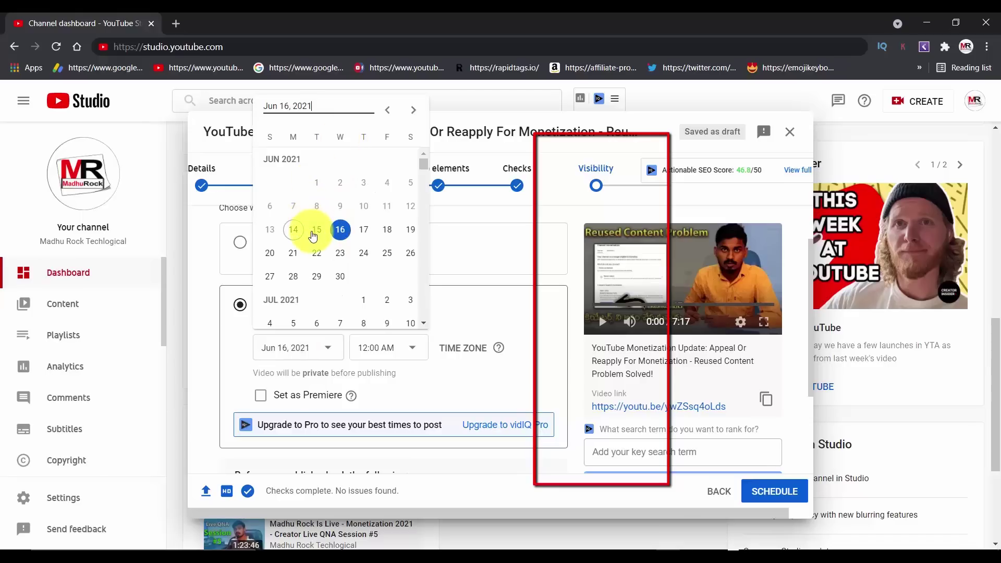